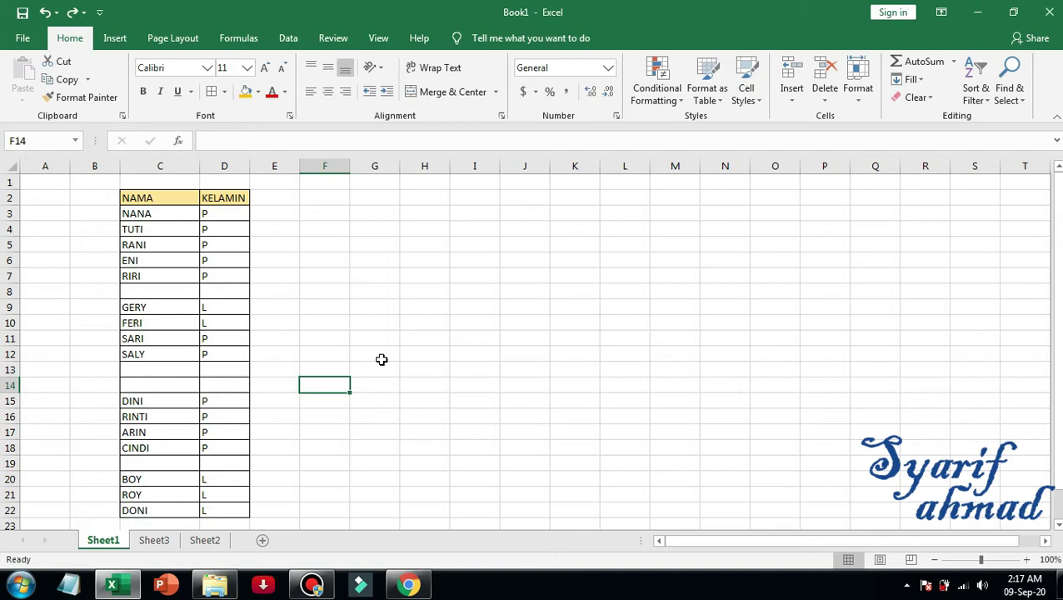
Scroll through the list and point out the names in column C, such as TUTI and ENI
{"action": "scroll", "coordinate": [381, 359], "scroll_direction": "down", "scroll_amount": 2}
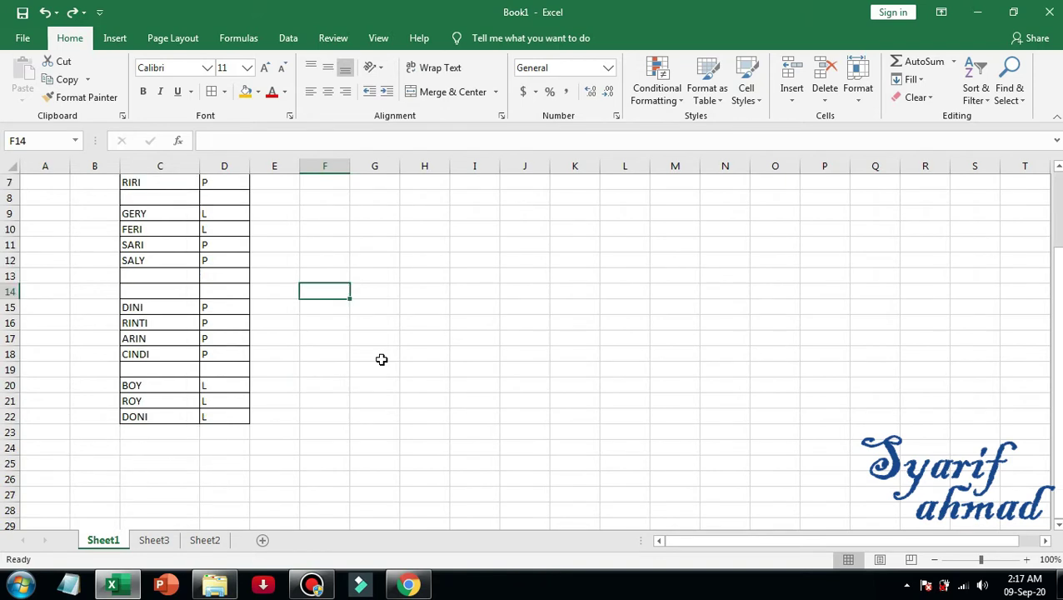
{"action": "scroll", "coordinate": [380, 359], "scroll_direction": "up", "scroll_amount": 2}
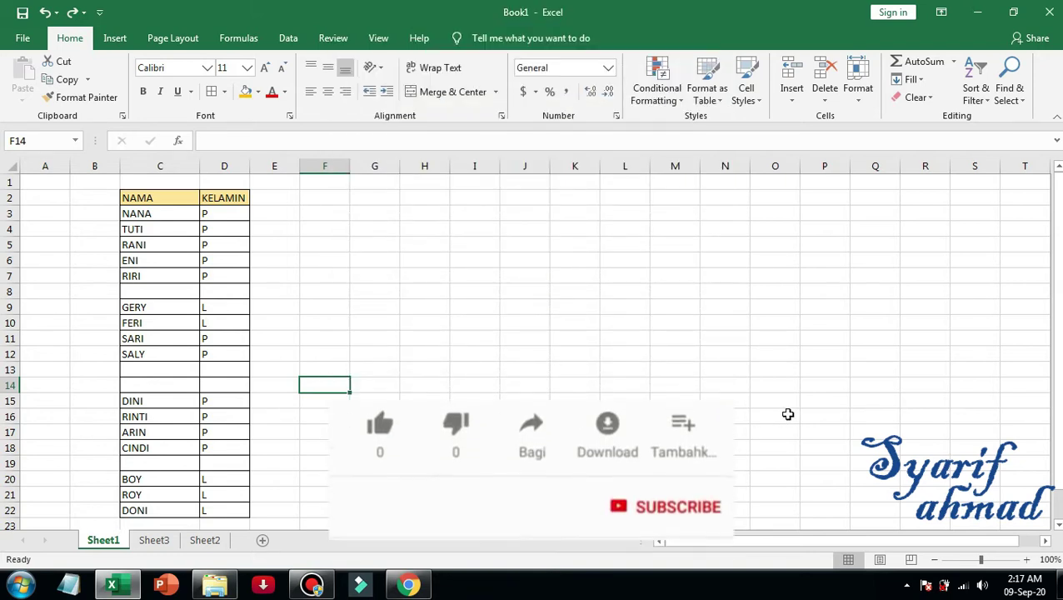
{"action": "scroll", "coordinate": [787, 414], "scroll_direction": "down", "scroll_amount": 1}
{"action": "scroll", "coordinate": [533, 350], "scroll_direction": "up", "scroll_amount": 1}
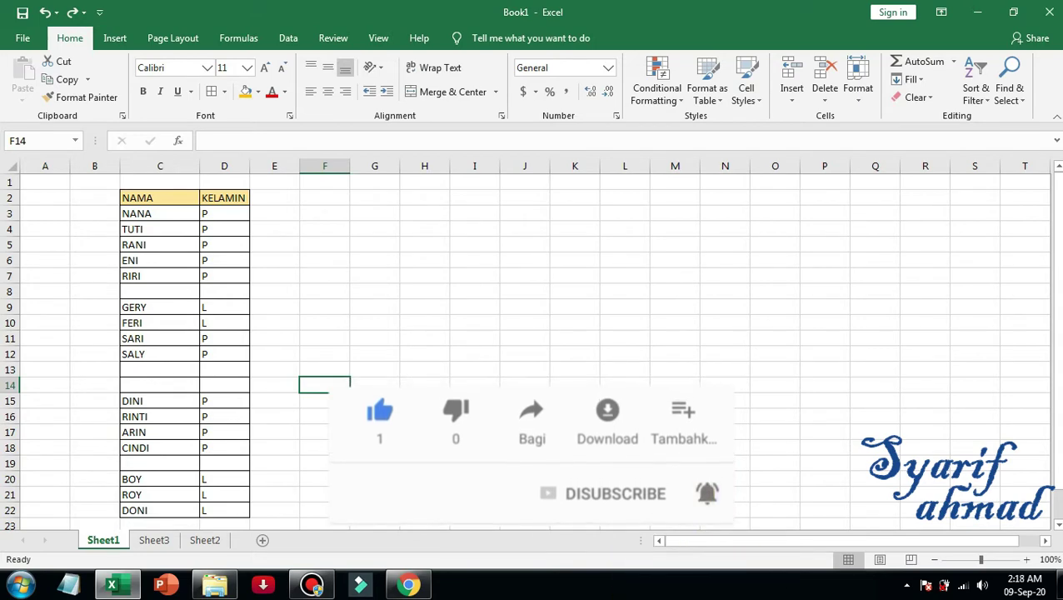
{"action": "scroll", "coordinate": [533, 350], "scroll_direction": "down", "scroll_amount": 1}
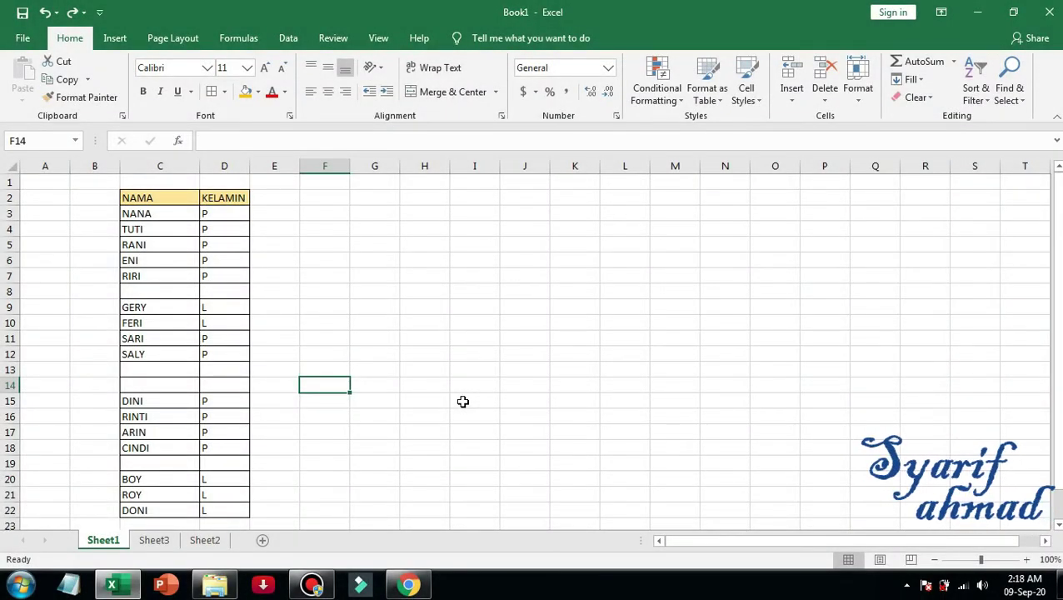
{"action": "scroll", "coordinate": [463, 401], "scroll_direction": "down", "scroll_amount": 2}
{"action": "scroll", "coordinate": [463, 401], "scroll_direction": "up", "scroll_amount": 2}
{"action": "left_click", "coordinate": [333, 354]}
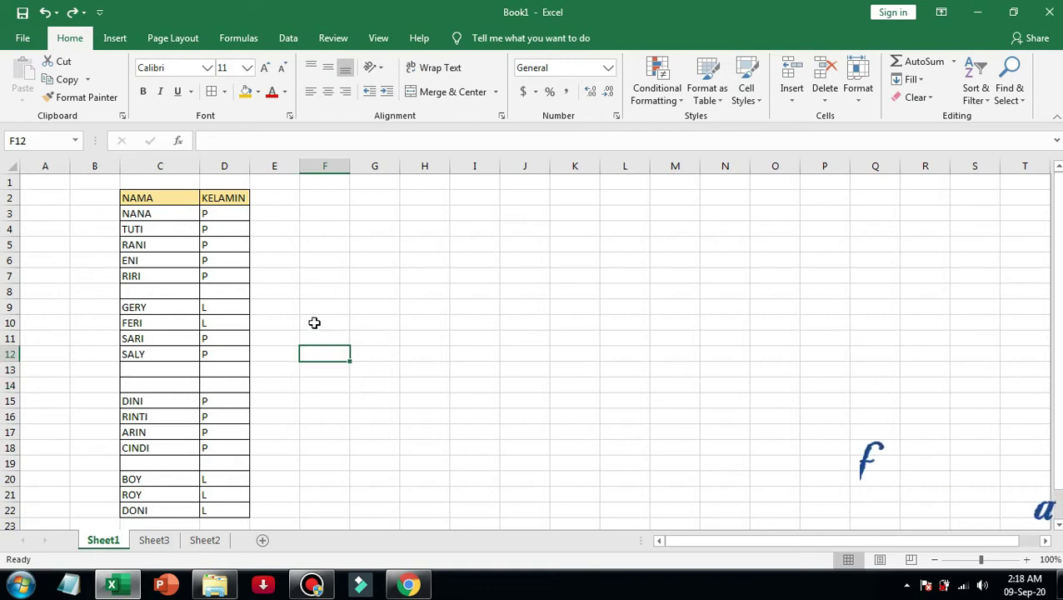
{"action": "left_click", "coordinate": [309, 322]}
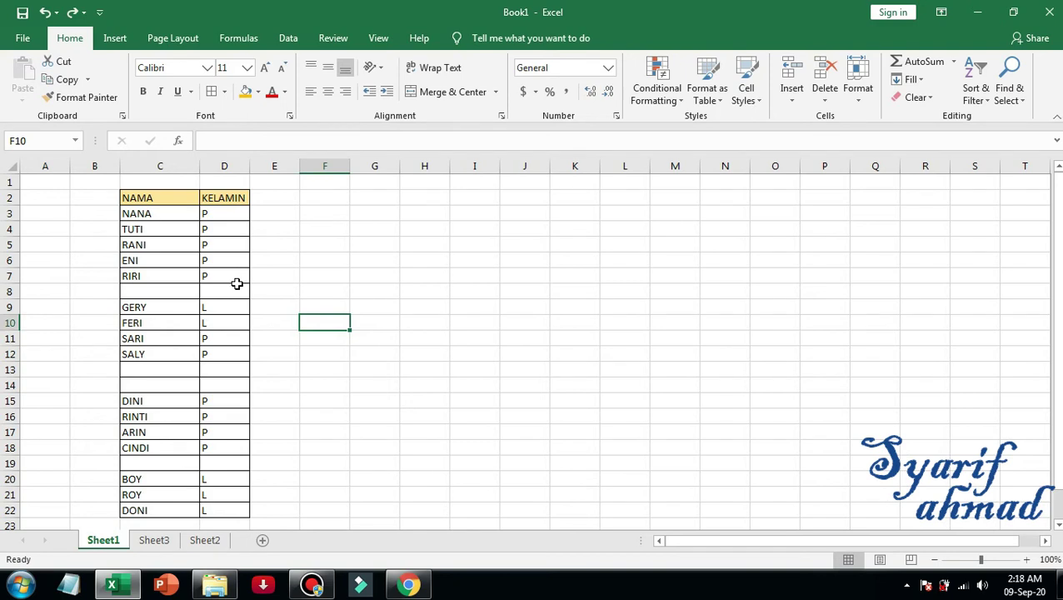
{"action": "left_click", "coordinate": [169, 223]}
{"action": "left_click", "coordinate": [169, 215]}
{"action": "left_click", "coordinate": [173, 233]}
{"action": "left_click", "coordinate": [173, 246]}
{"action": "left_click", "coordinate": [172, 261]}
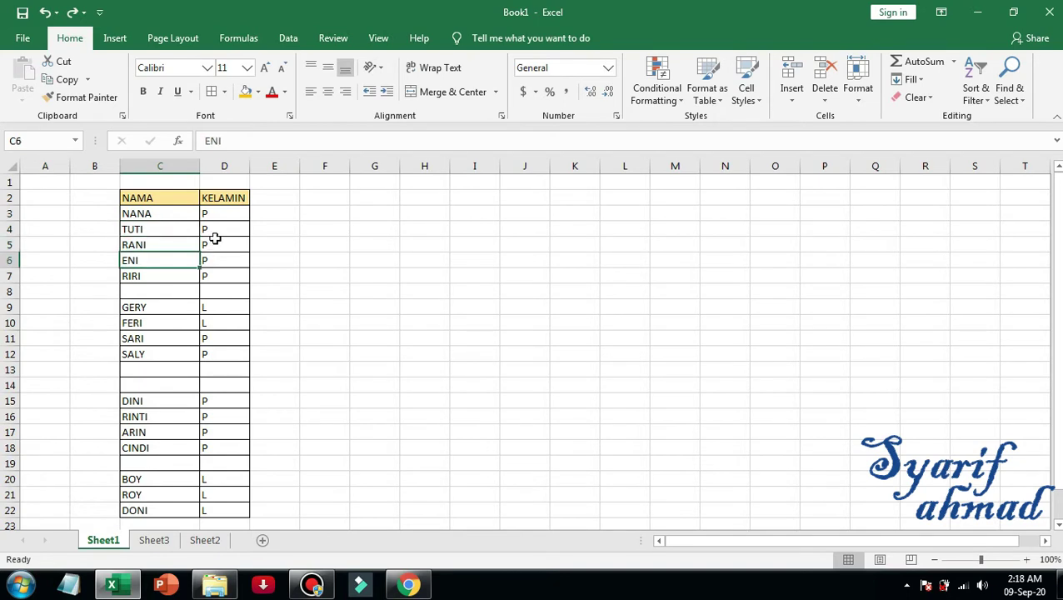
Point out the KELAMIN values in column D and the empty rows 8, 13 and 14
{"action": "left_click", "coordinate": [215, 227]}
{"action": "left_click", "coordinate": [211, 277]}
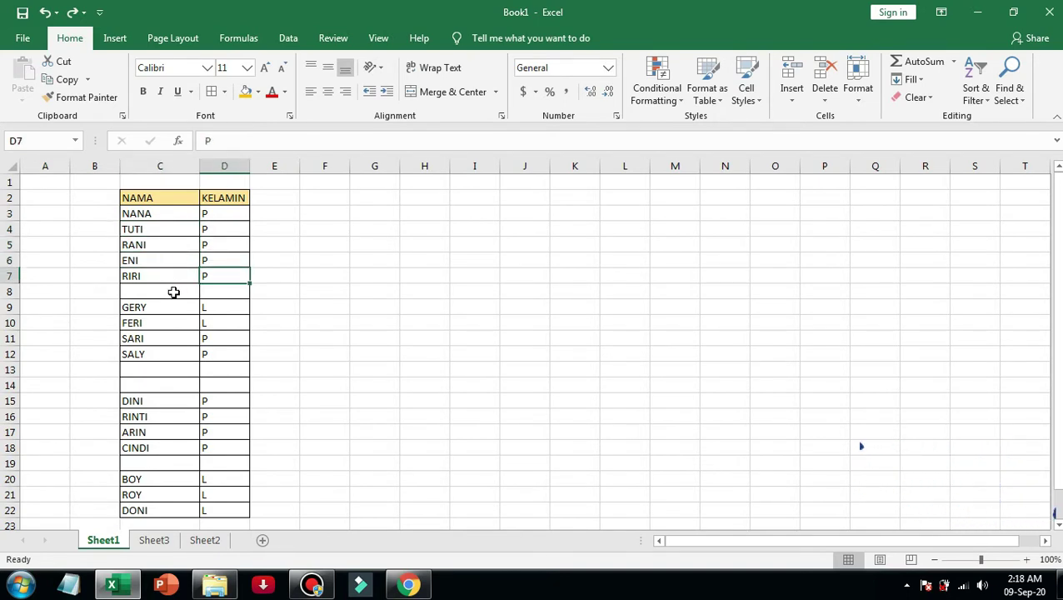
{"action": "left_click", "coordinate": [175, 293]}
{"action": "left_click", "coordinate": [211, 296]}
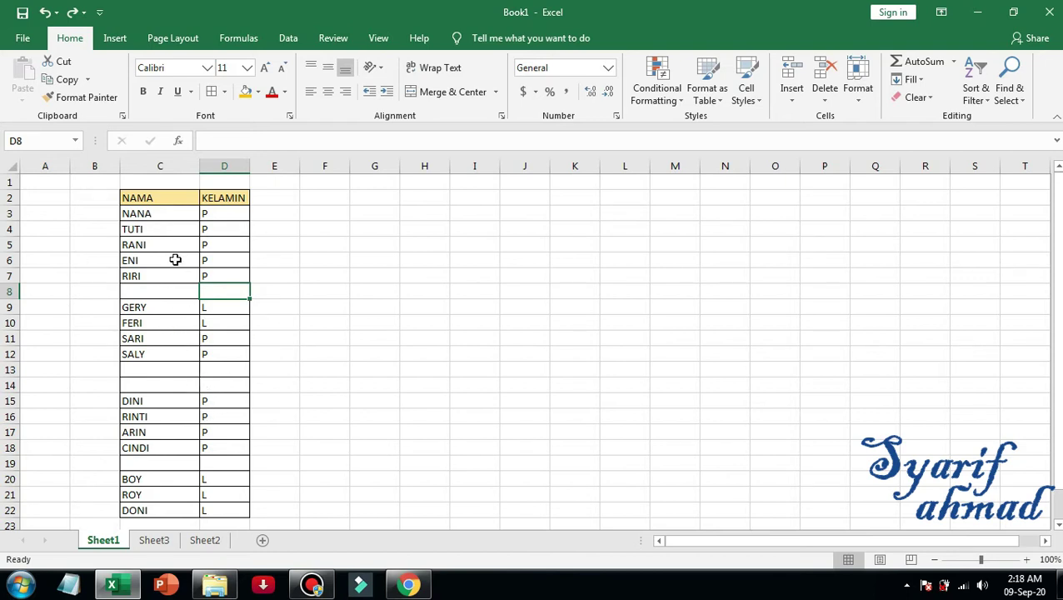
{"action": "left_click", "coordinate": [141, 296]}
{"action": "left_click", "coordinate": [204, 293]}
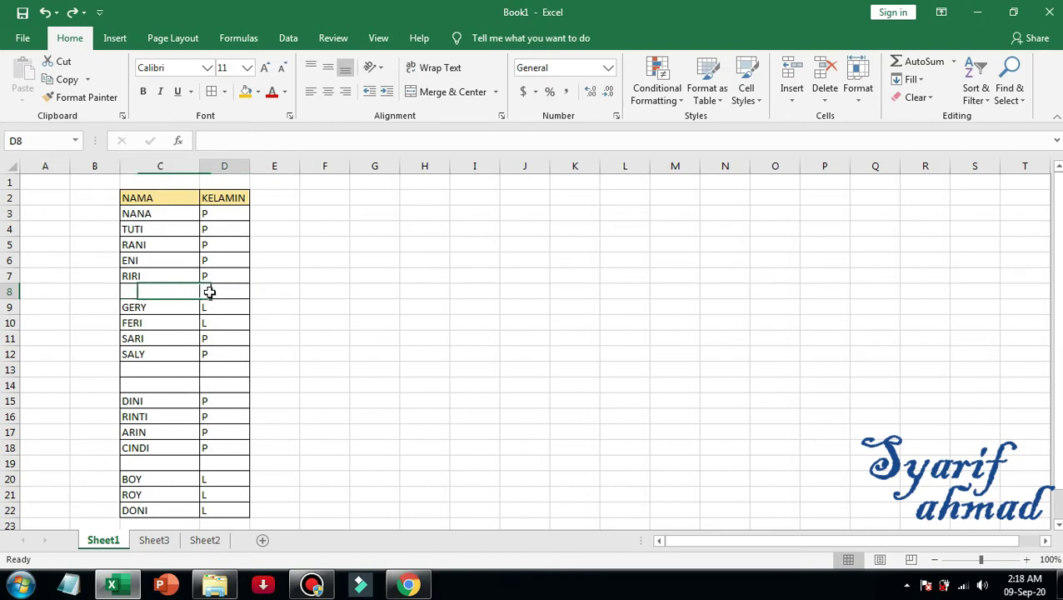
{"action": "left_click", "coordinate": [230, 379]}
{"action": "left_click", "coordinate": [181, 371]}
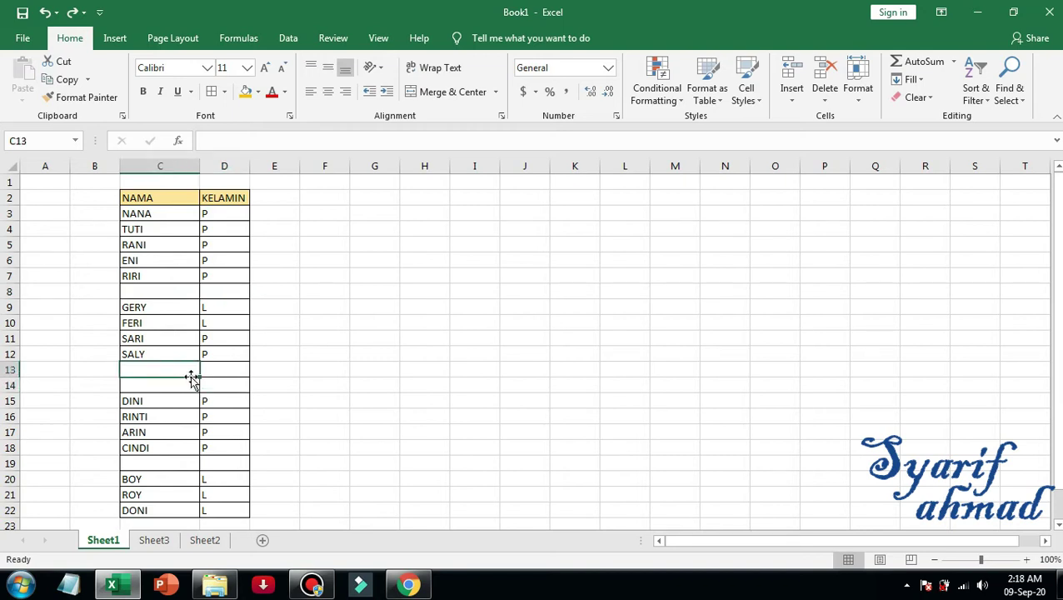
{"action": "left_click", "coordinate": [197, 389]}
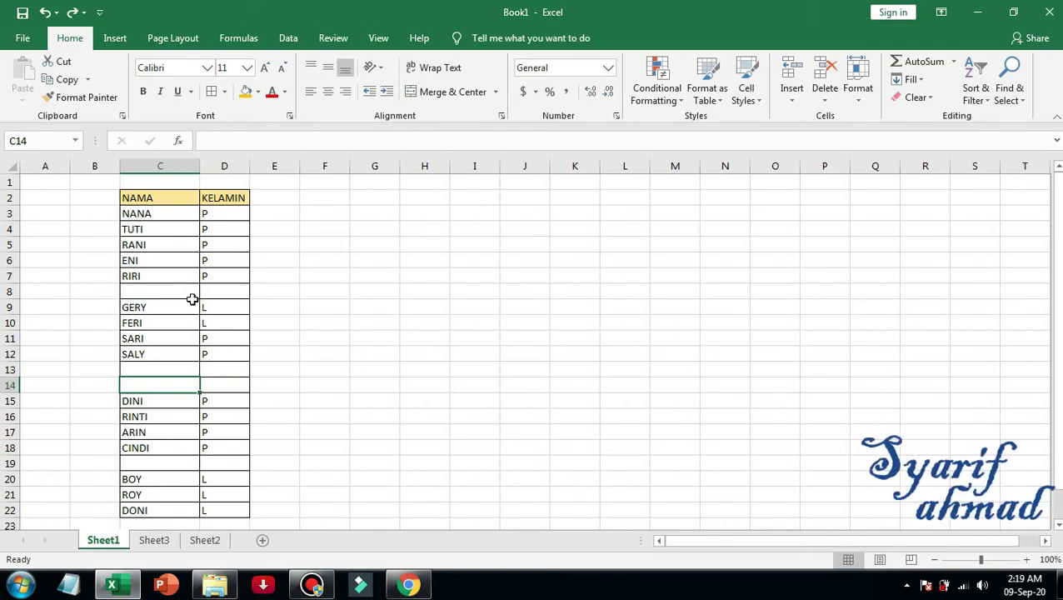
Recheck blank cells C8, C13 and C14, then select C3:D22 and open Go To with F5
{"action": "left_click", "coordinate": [159, 294]}
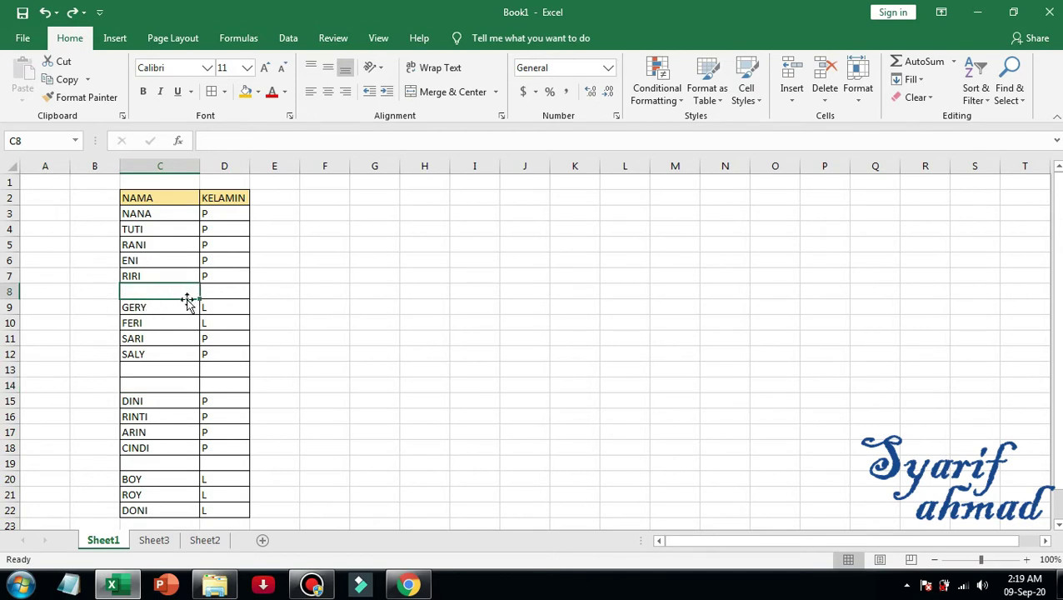
{"action": "left_click", "coordinate": [221, 292]}
{"action": "left_click", "coordinate": [168, 370]}
{"action": "left_click", "coordinate": [215, 374]}
{"action": "left_click", "coordinate": [194, 388]}
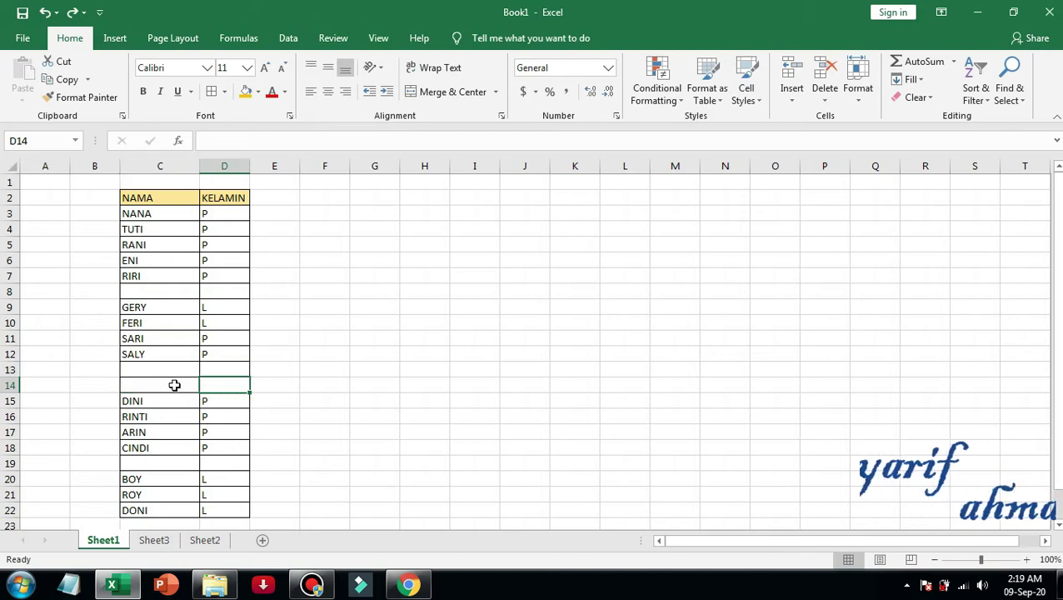
{"action": "left_click", "coordinate": [156, 293]}
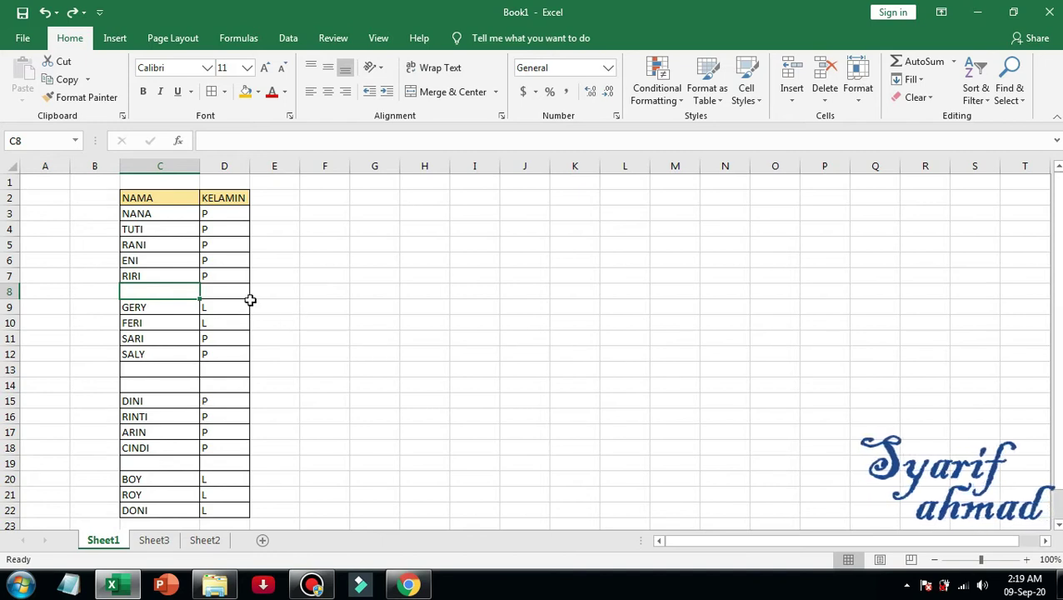
{"action": "mouse_move", "coordinate": [158, 217]}
{"action": "left_mouse_down"}
{"action": "mouse_move", "coordinate": [214, 322]}
{"action": "mouse_move", "coordinate": [217, 511]}
{"action": "left_mouse_up"}
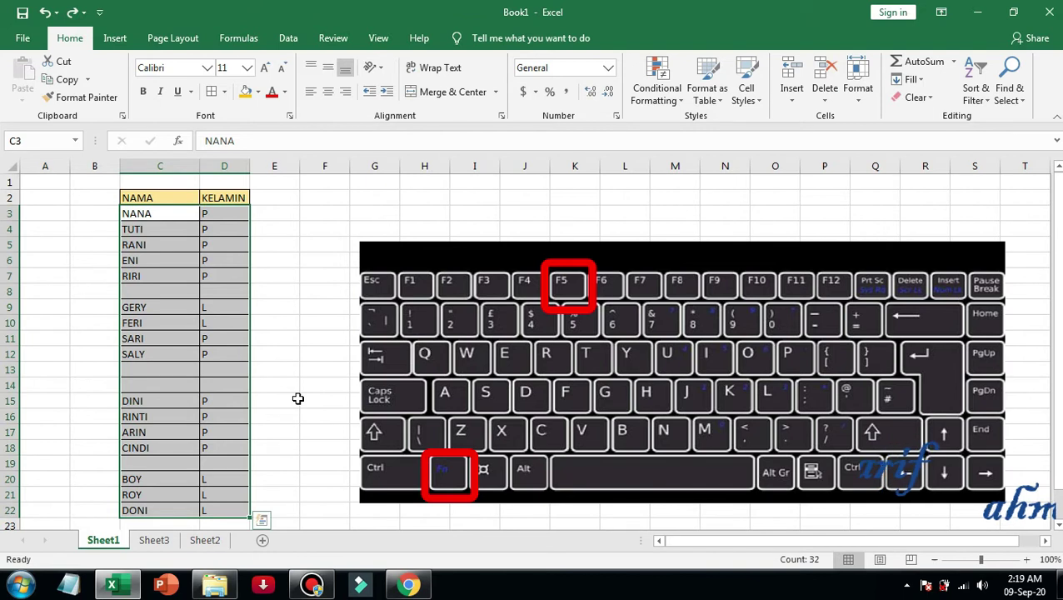
{"action": "key", "text": "F5"}
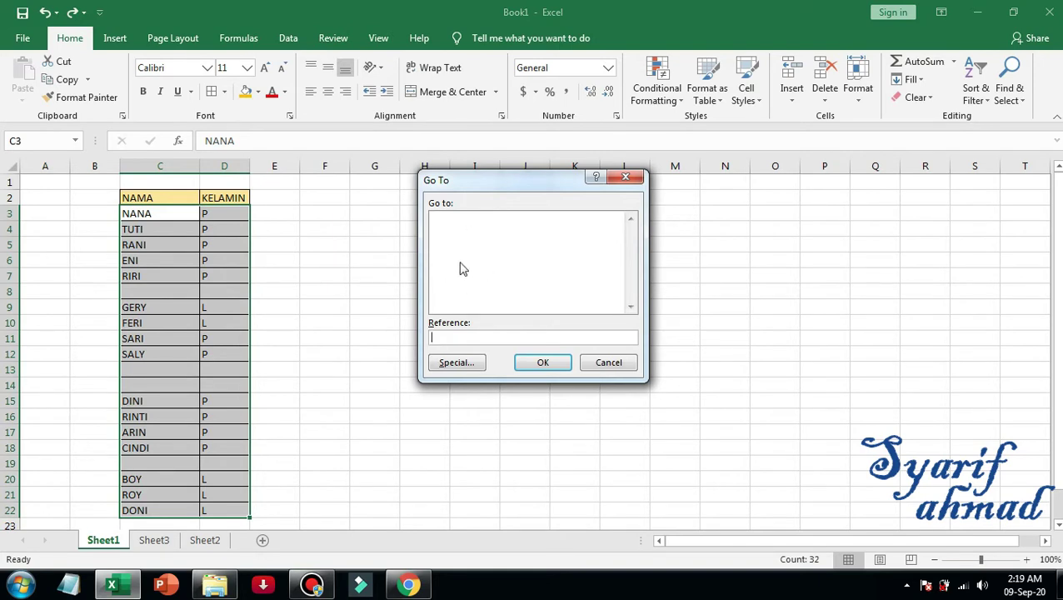
Use Go To Special with Blanks to select the empty cells in rows 8, 13, 14 and 19
{"action": "left_click", "coordinate": [448, 365]}
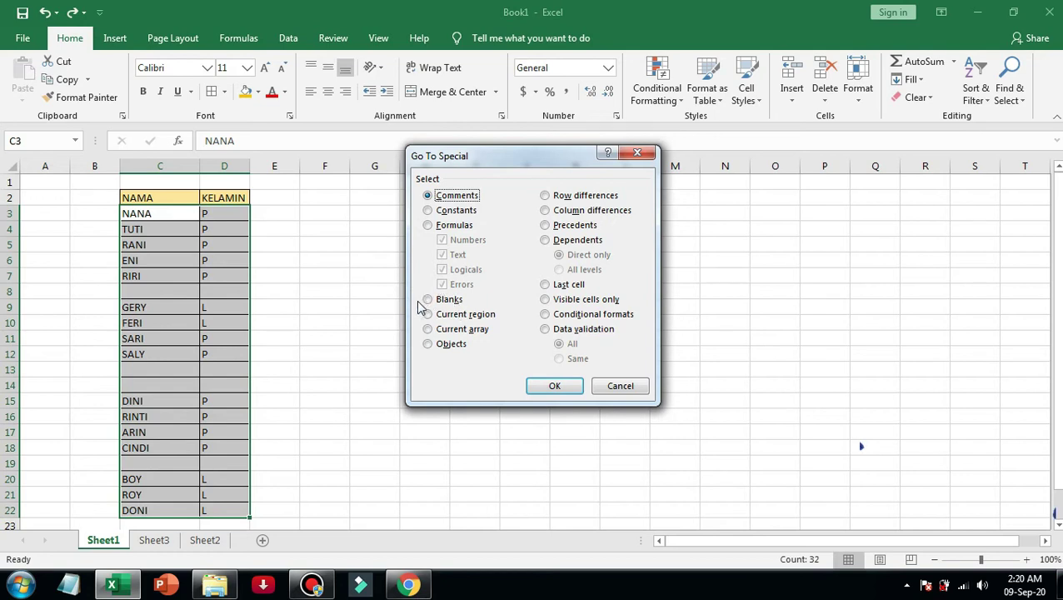
{"action": "left_click", "coordinate": [428, 302]}
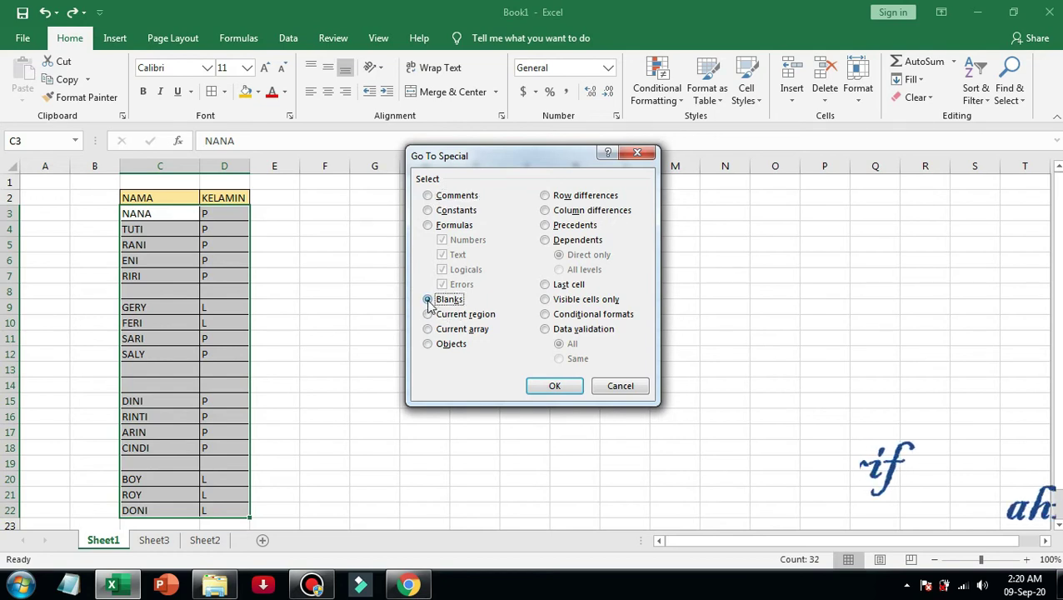
{"action": "left_click", "coordinate": [538, 391]}
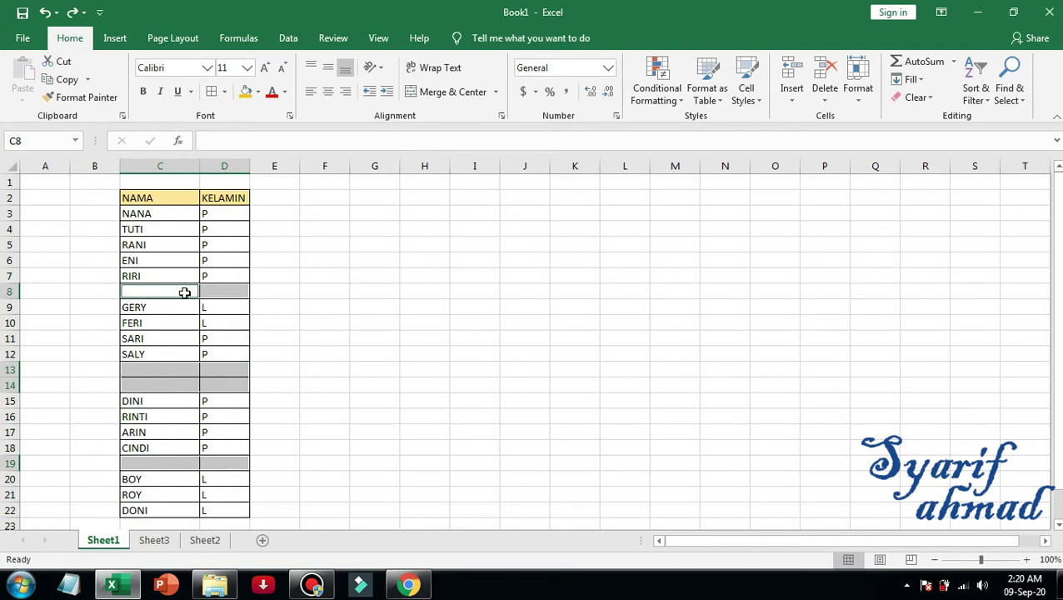
Delete the selected blank cells with Shift cells up, then go to Sheet3
{"action": "right_click", "coordinate": [185, 293]}
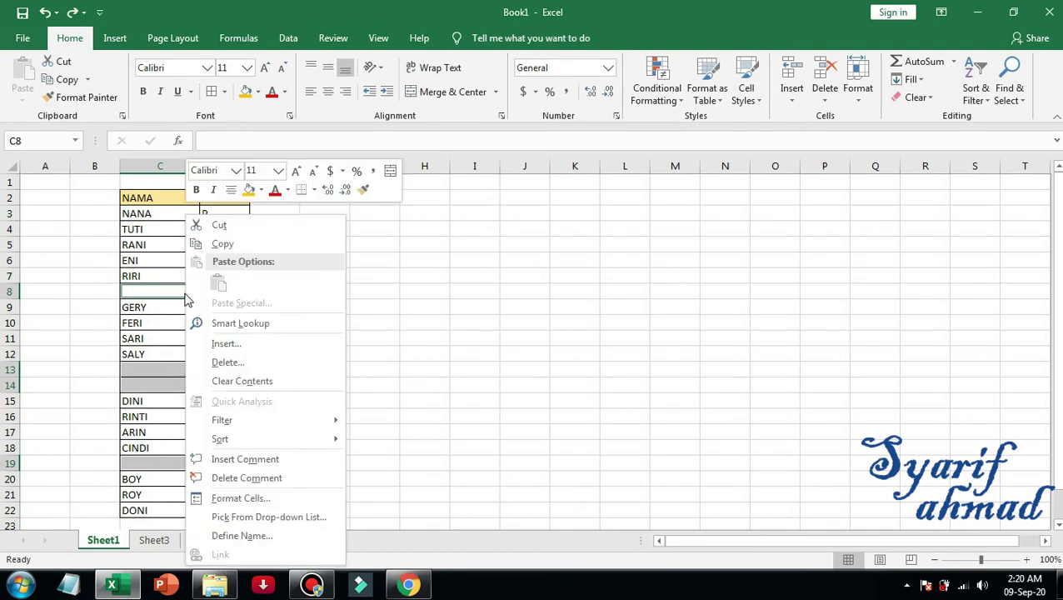
{"action": "left_click", "coordinate": [227, 363]}
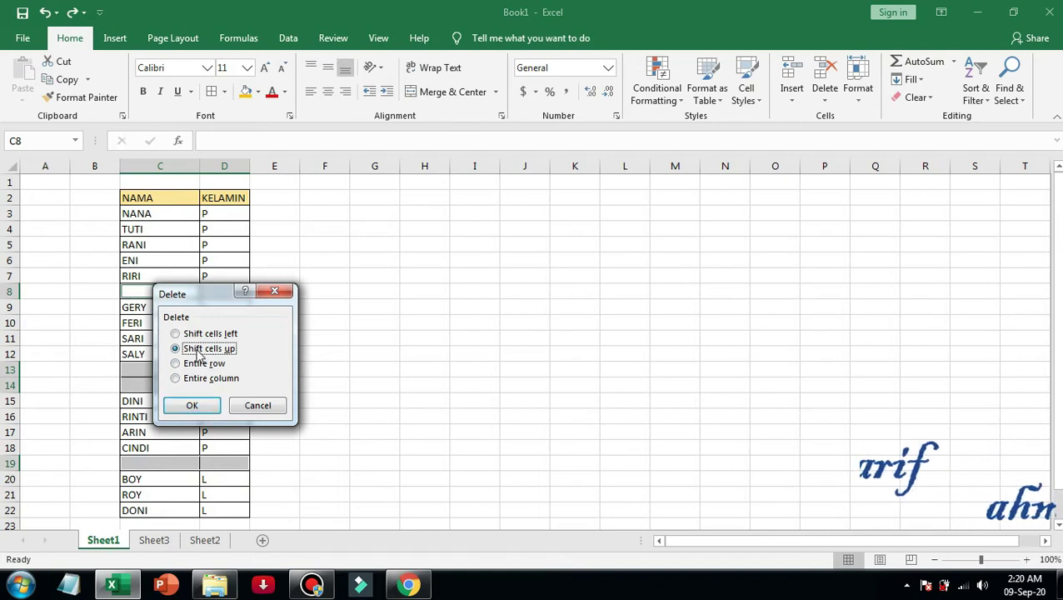
{"action": "left_click", "coordinate": [190, 407]}
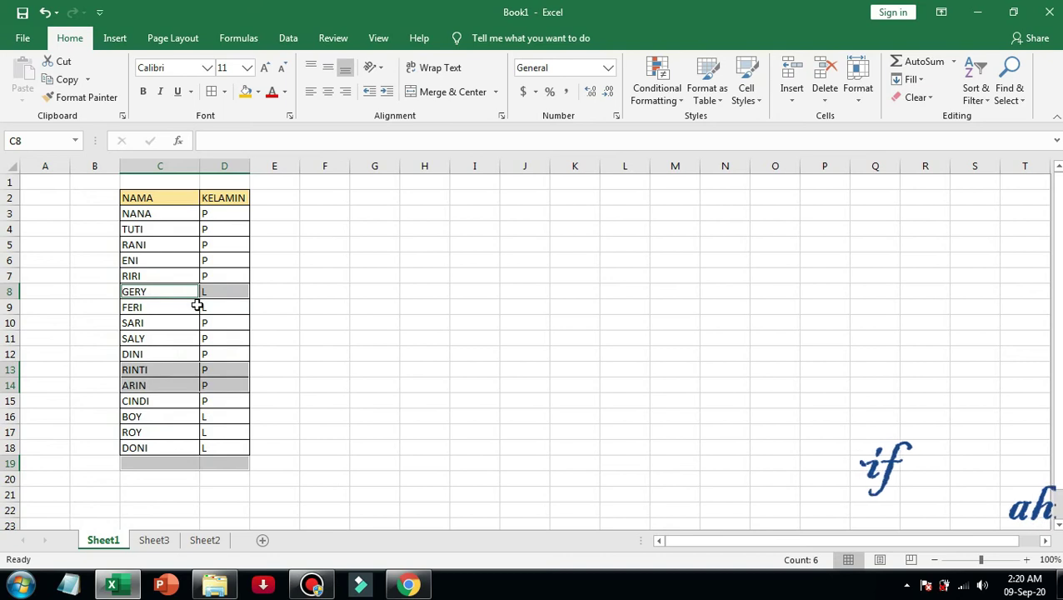
{"action": "type", "text": "L"}
{"action": "left_click", "coordinate": [201, 296]}
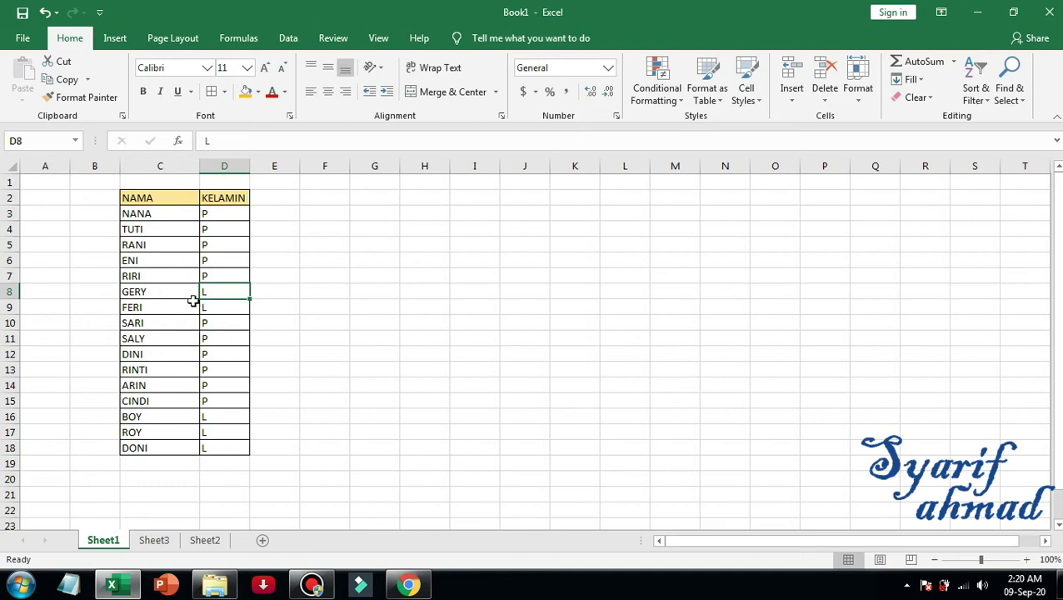
{"action": "left_click", "coordinate": [157, 540]}
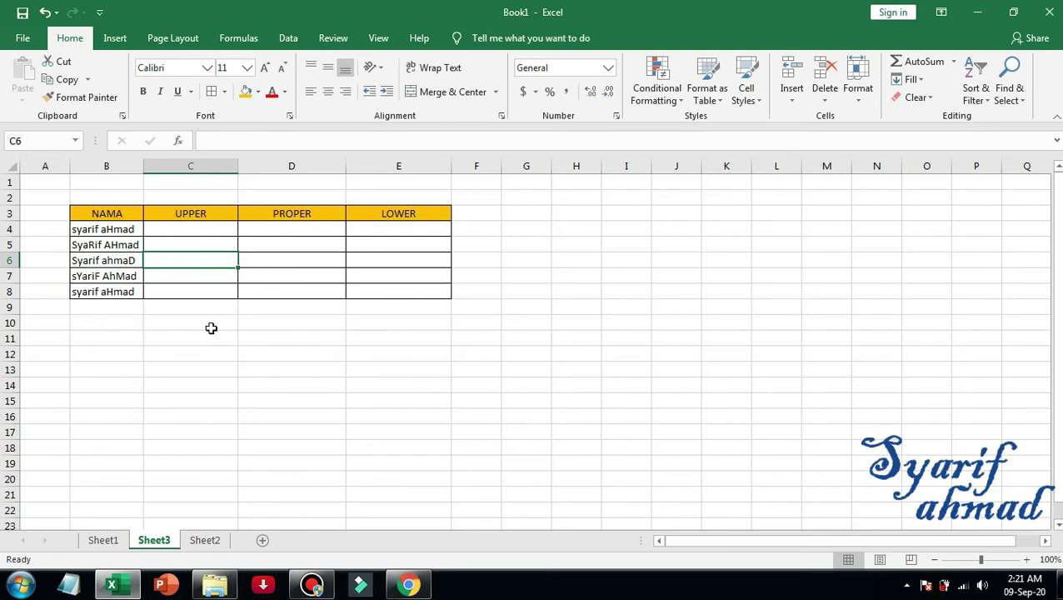
{"action": "left_click", "coordinate": [209, 284]}
{"action": "left_click", "coordinate": [206, 271]}
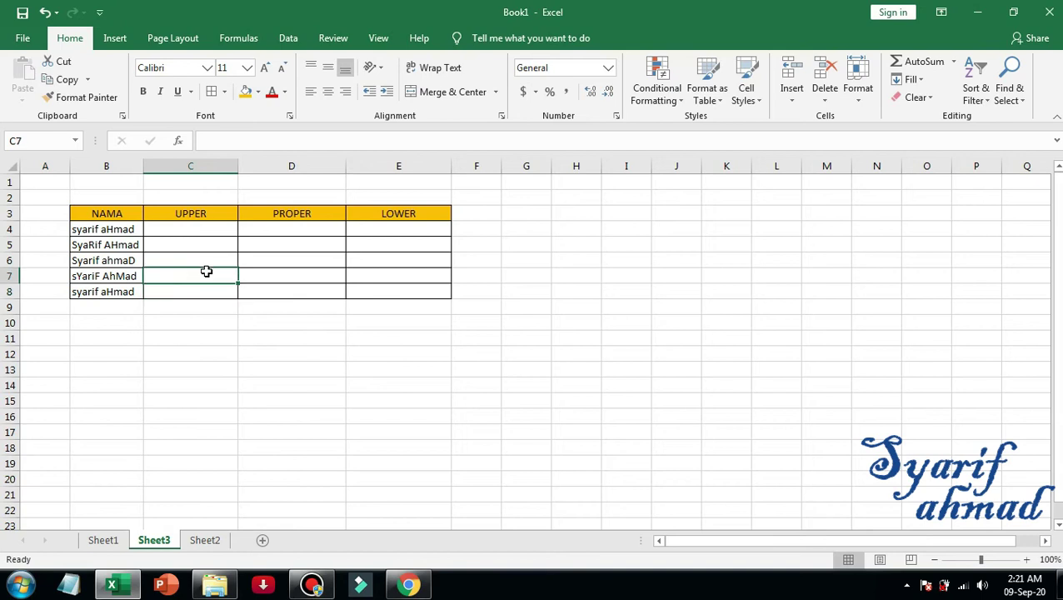
{"action": "left_click", "coordinate": [202, 240]}
{"action": "left_click", "coordinate": [233, 216]}
{"action": "left_click", "coordinate": [260, 218]}
{"action": "left_click", "coordinate": [376, 220]}
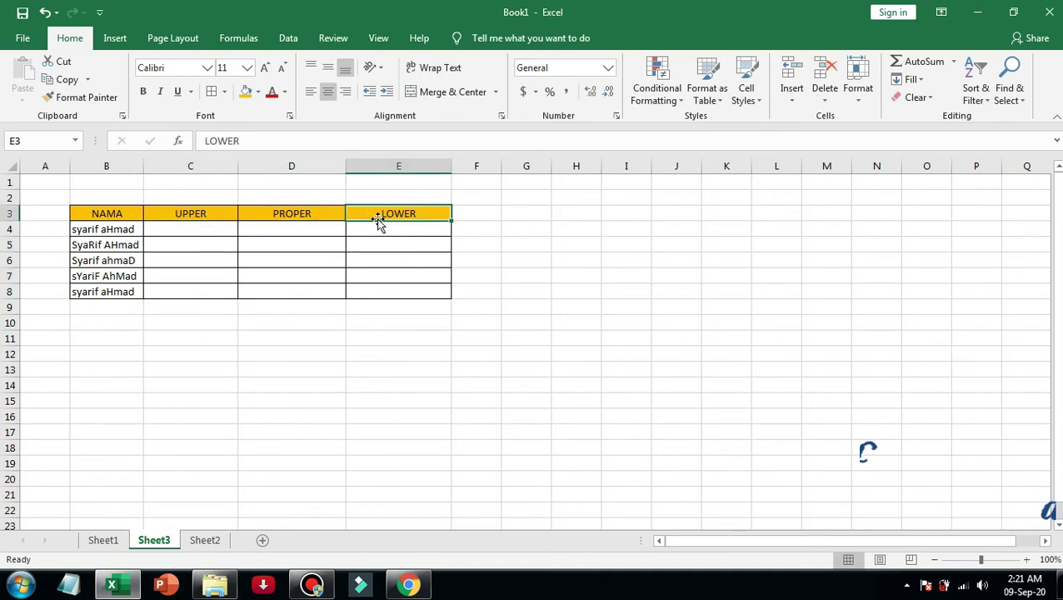
{"action": "left_click", "coordinate": [184, 270]}
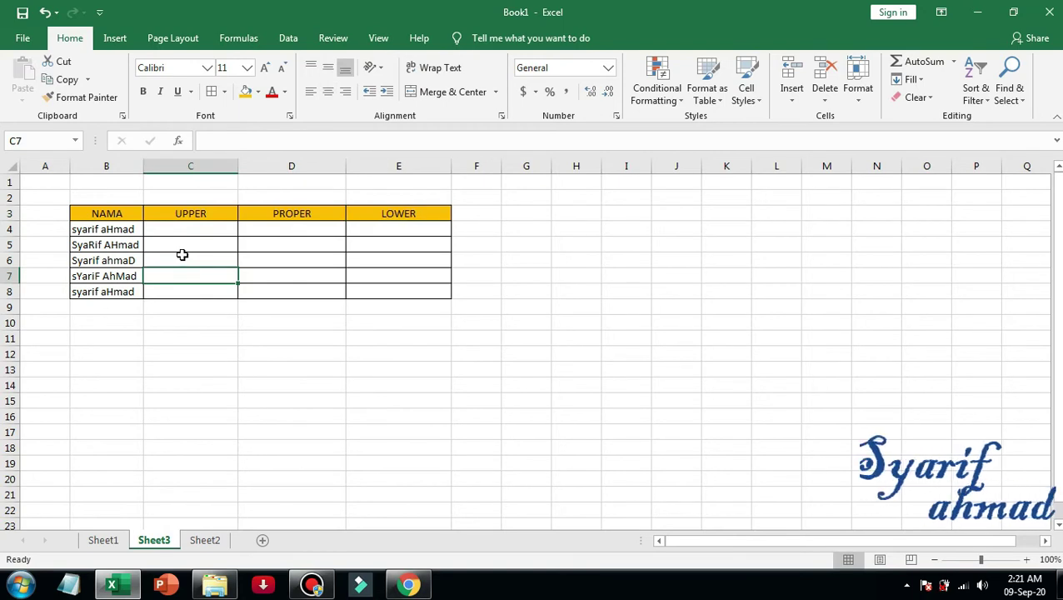
{"action": "left_click", "coordinate": [115, 232]}
{"action": "left_click", "coordinate": [114, 245]}
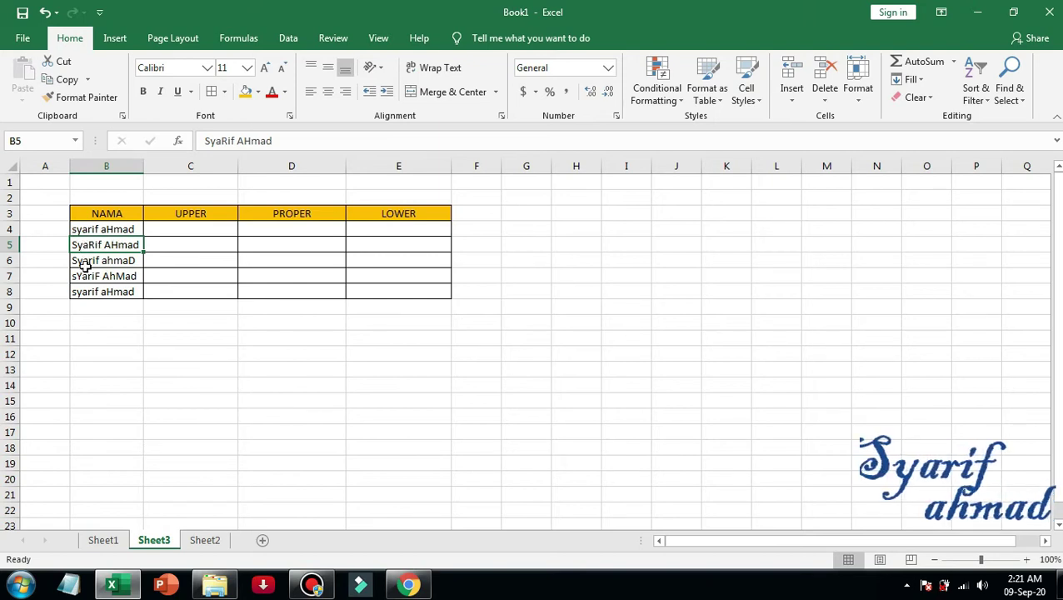
{"action": "left_click", "coordinate": [129, 229]}
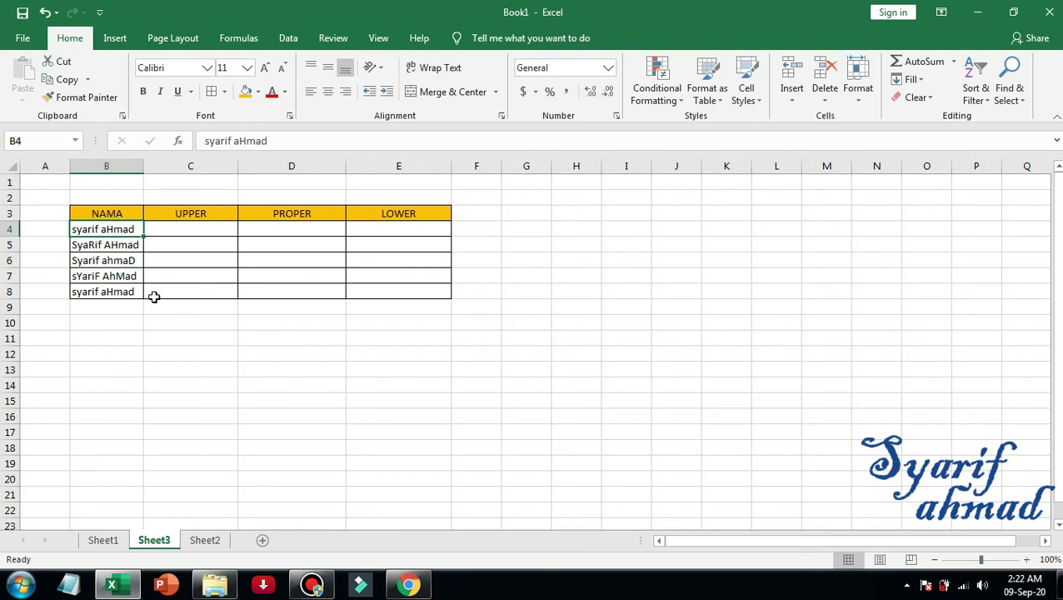
{"action": "left_click", "coordinate": [170, 234]}
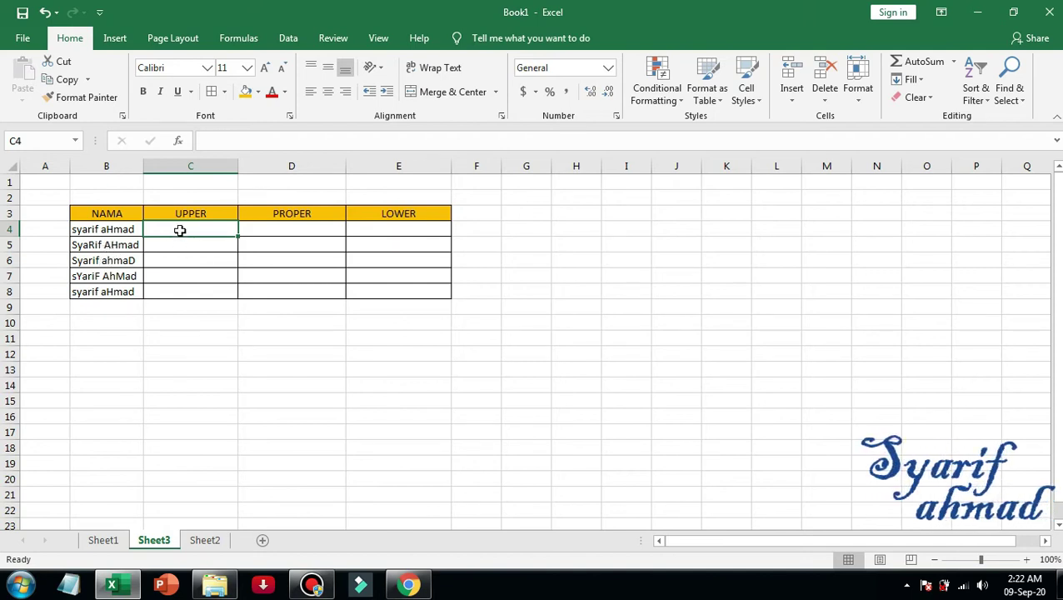
Enter =UPPER(B4) in C4
{"action": "type", "text": "="}
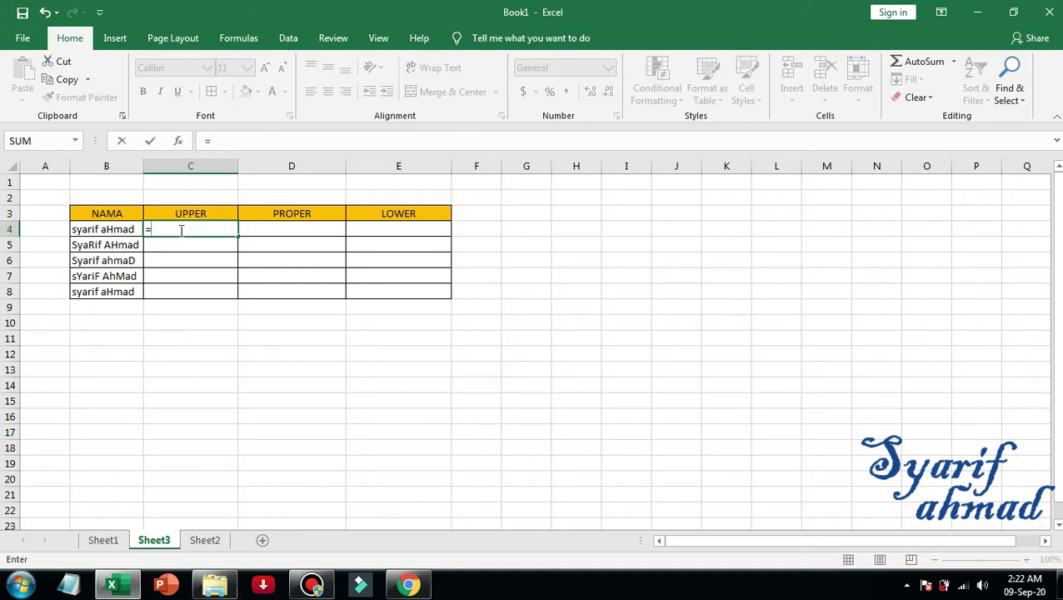
{"action": "type", "text": "upp"}
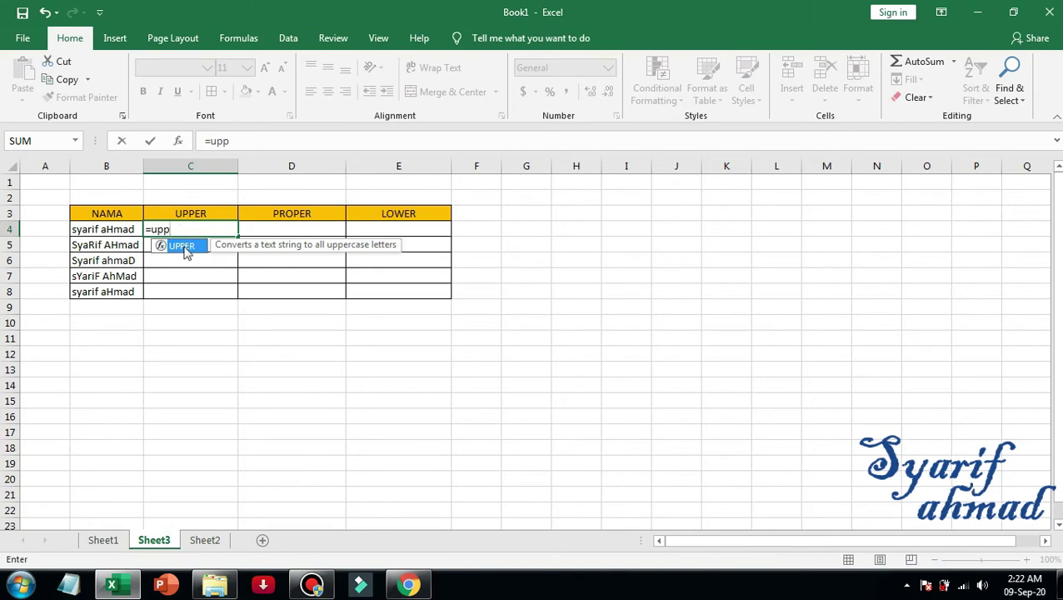
{"action": "double_click", "coordinate": [185, 247]}
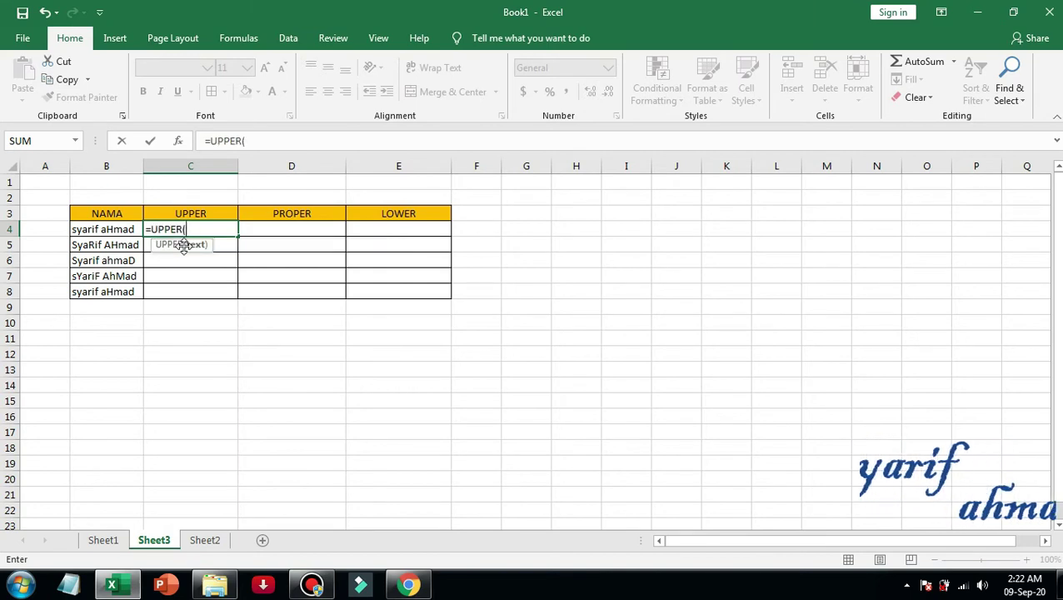
{"action": "left_click", "coordinate": [98, 232]}
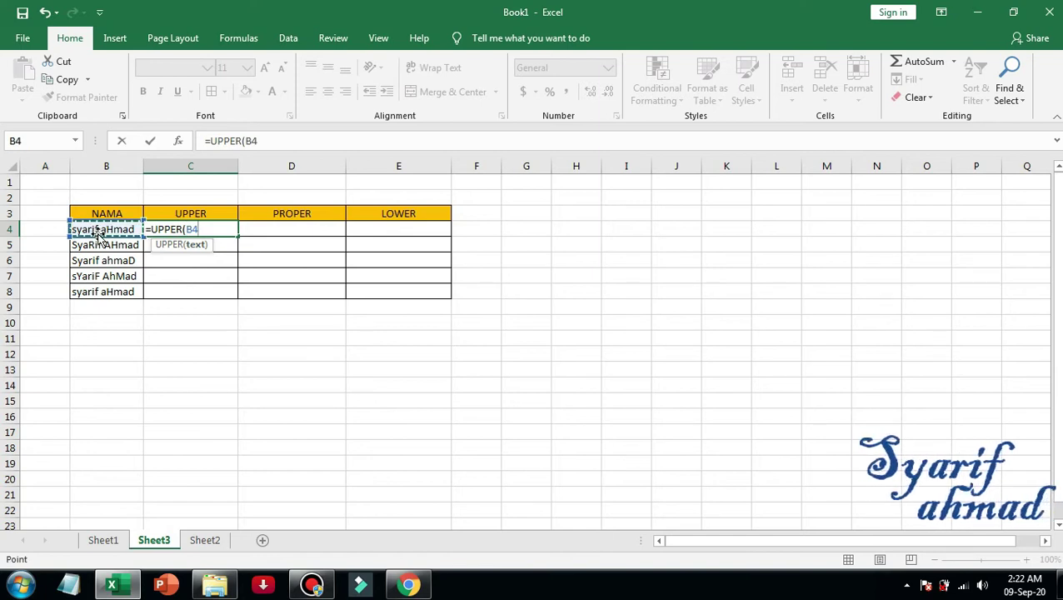
{"action": "key", "text": "Return"}
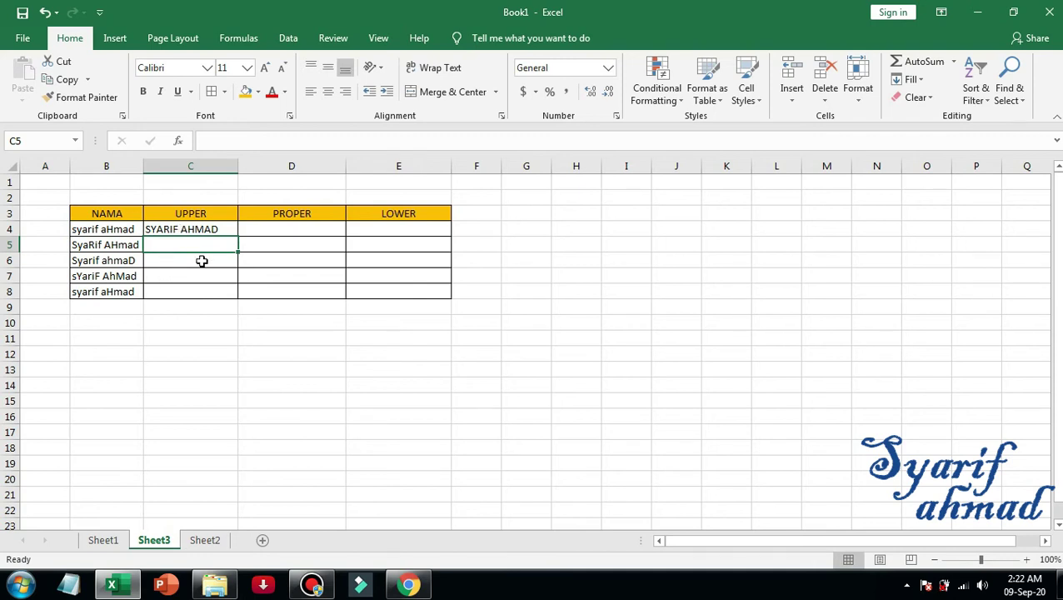
Fill the UPPER formula down from C4 to C8 and check the copies
{"action": "left_click", "coordinate": [211, 233]}
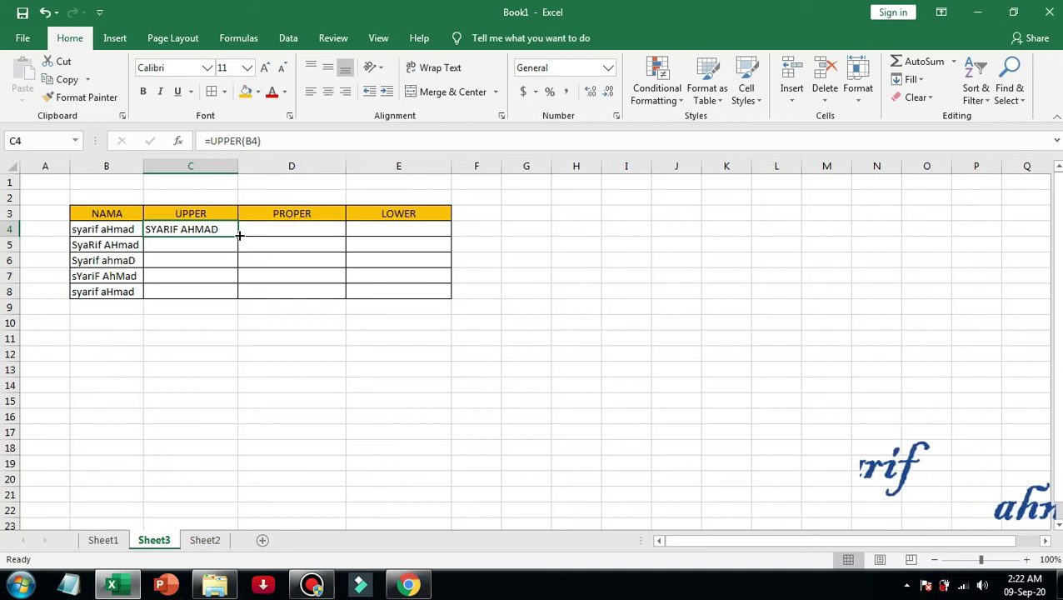
{"action": "left_click_drag", "start_coordinate": [238, 236], "coordinate": [238, 261]}
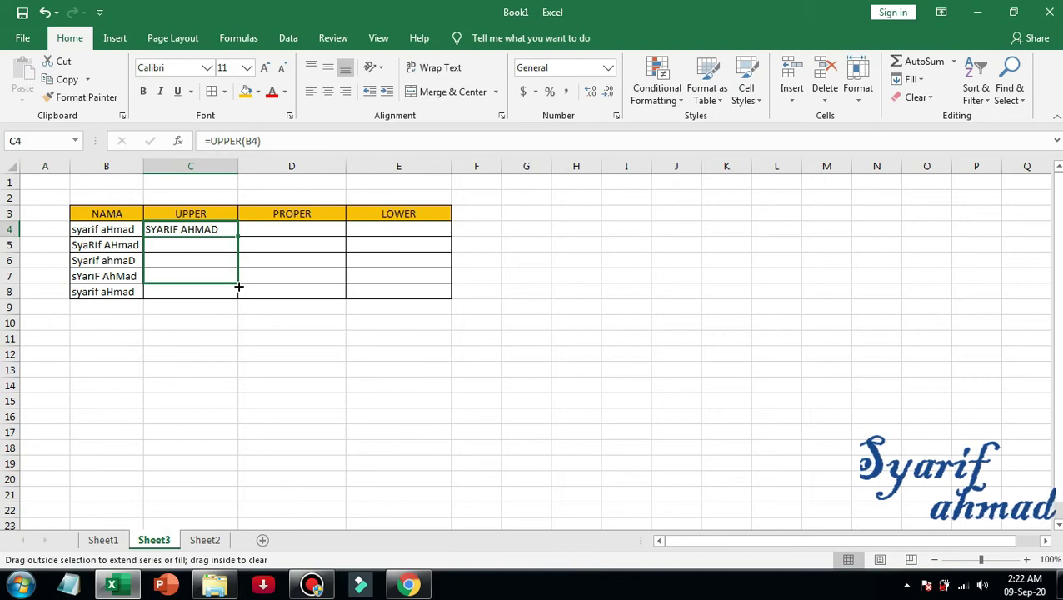
{"action": "left_click_drag", "start_coordinate": [238, 261], "coordinate": [235, 294]}
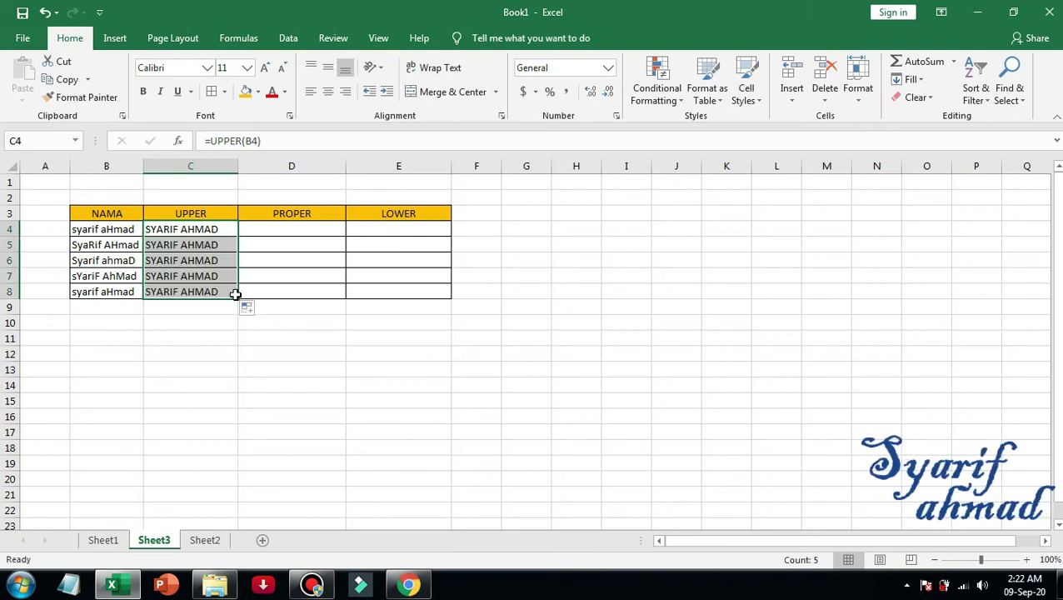
{"action": "left_click", "coordinate": [184, 257]}
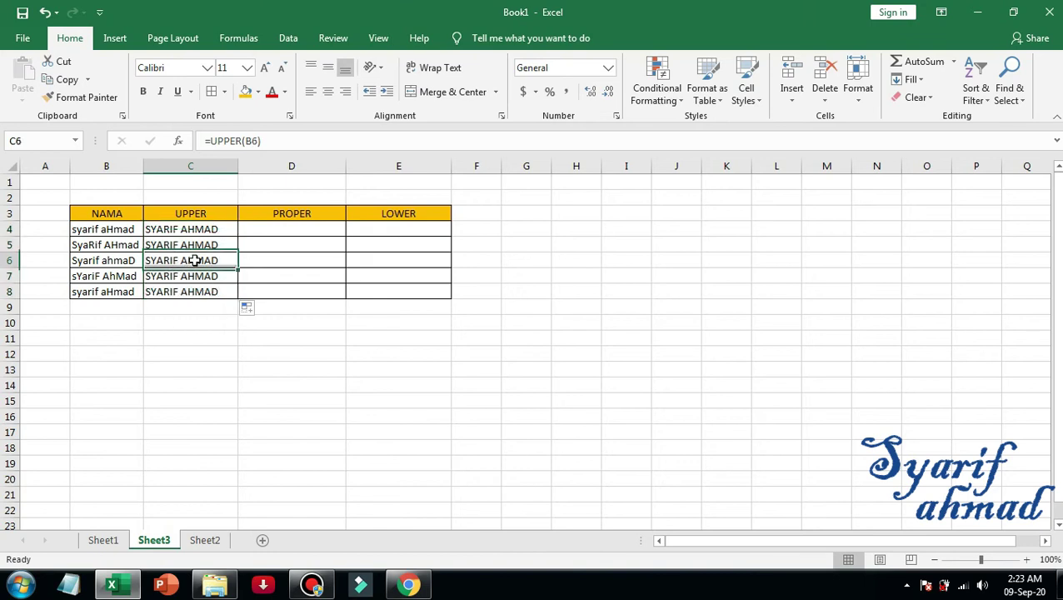
{"action": "left_click", "coordinate": [196, 229]}
{"action": "left_click", "coordinate": [204, 244]}
{"action": "left_click", "coordinate": [200, 260]}
{"action": "left_click", "coordinate": [204, 277]}
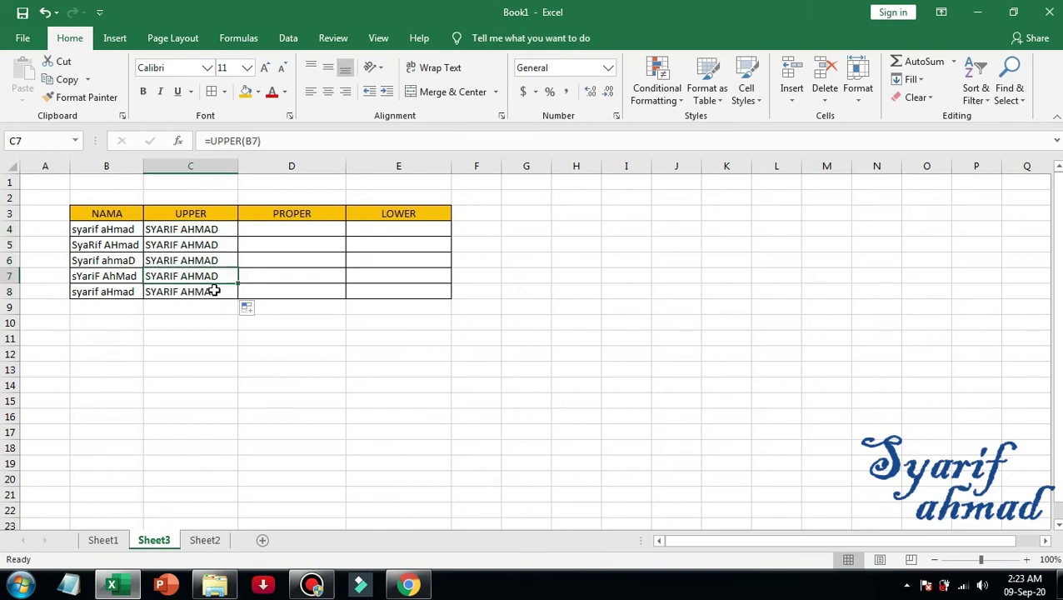
{"action": "left_click", "coordinate": [272, 223]}
{"action": "left_click", "coordinate": [280, 219]}
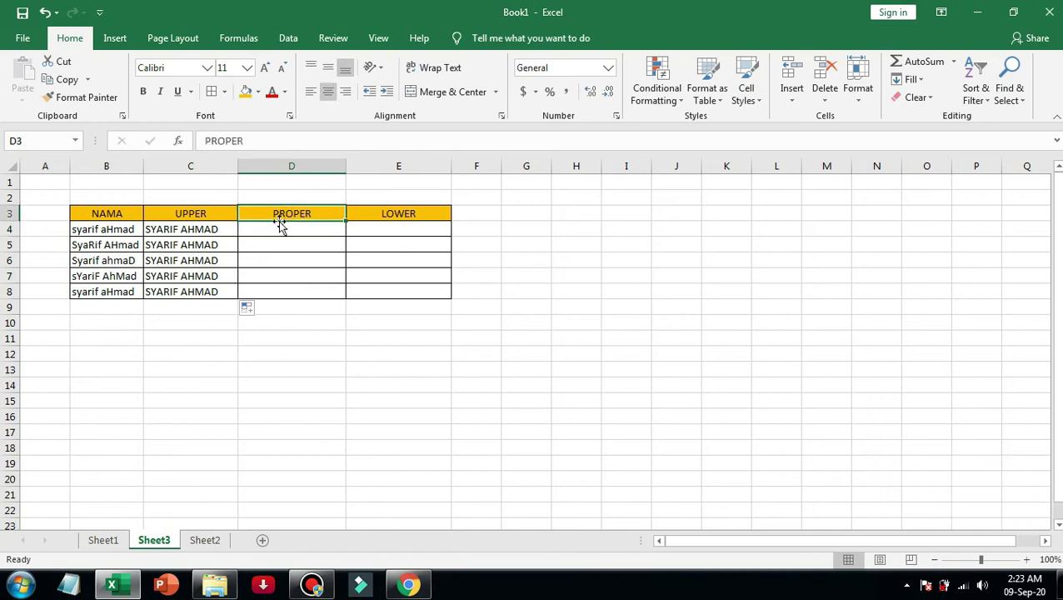
Enter =PROPER(B4) in D4
{"action": "left_click", "coordinate": [279, 228]}
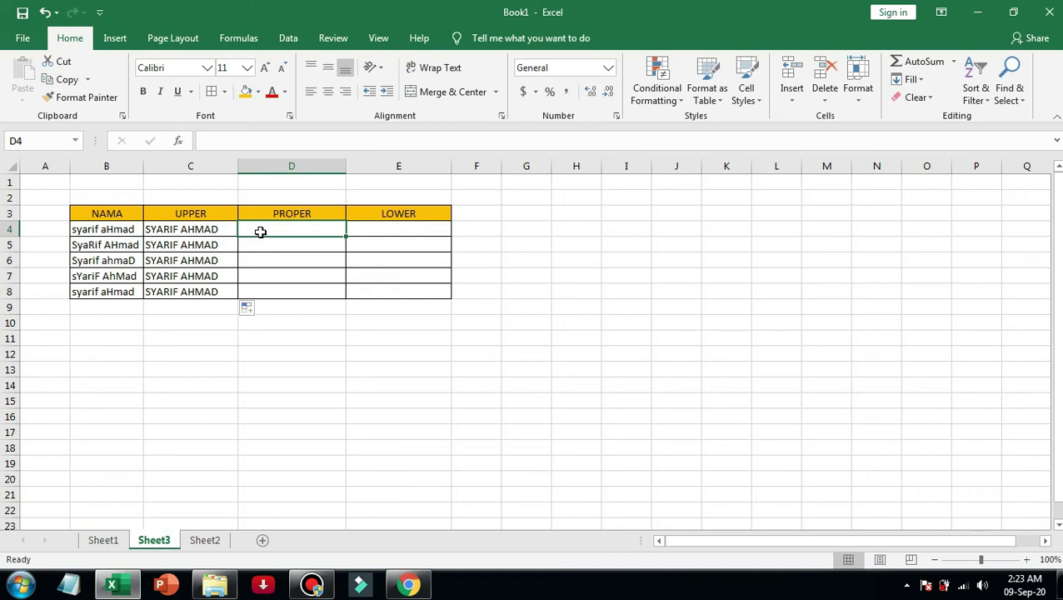
{"action": "type", "text": "="}
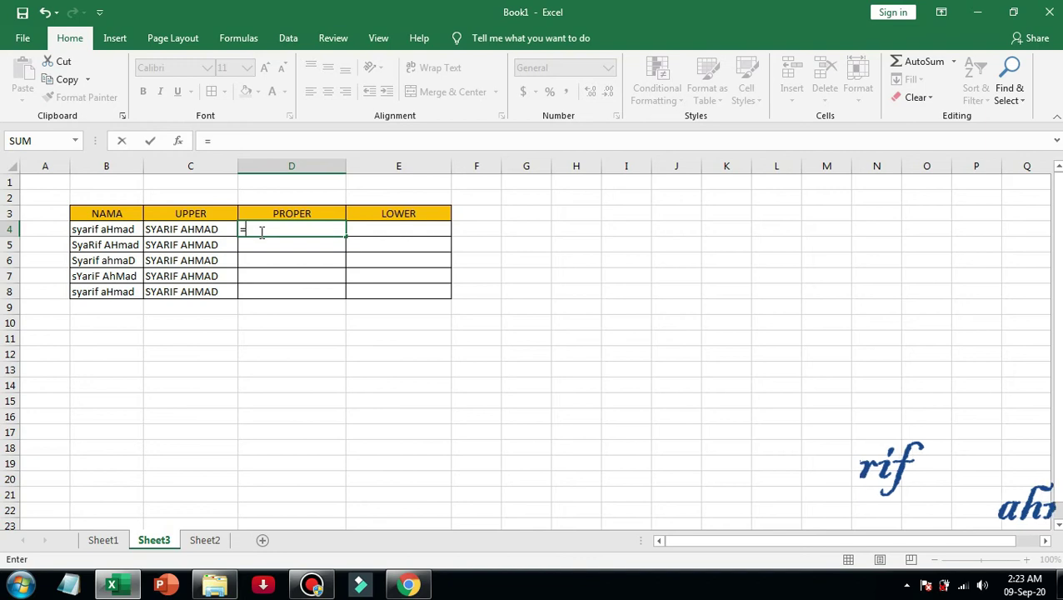
{"action": "type", "text": "pro"}
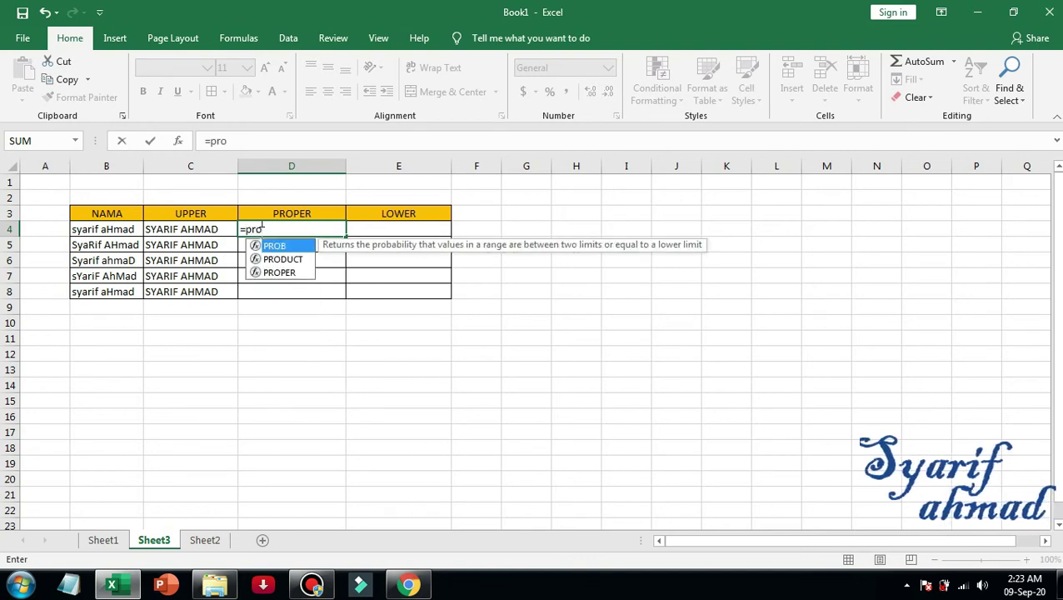
{"action": "double_click", "coordinate": [275, 272]}
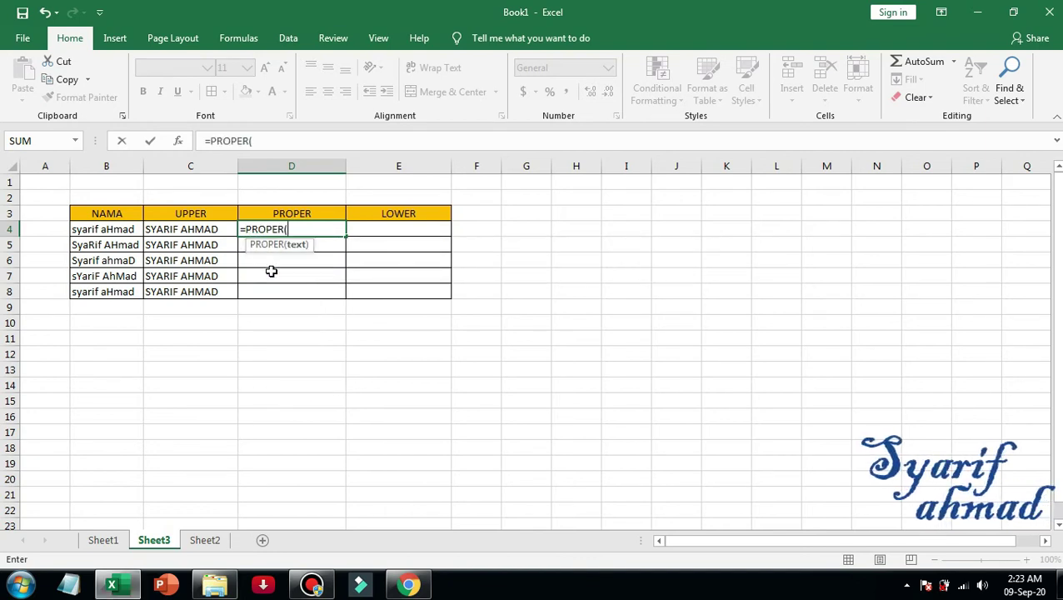
{"action": "left_click", "coordinate": [99, 234]}
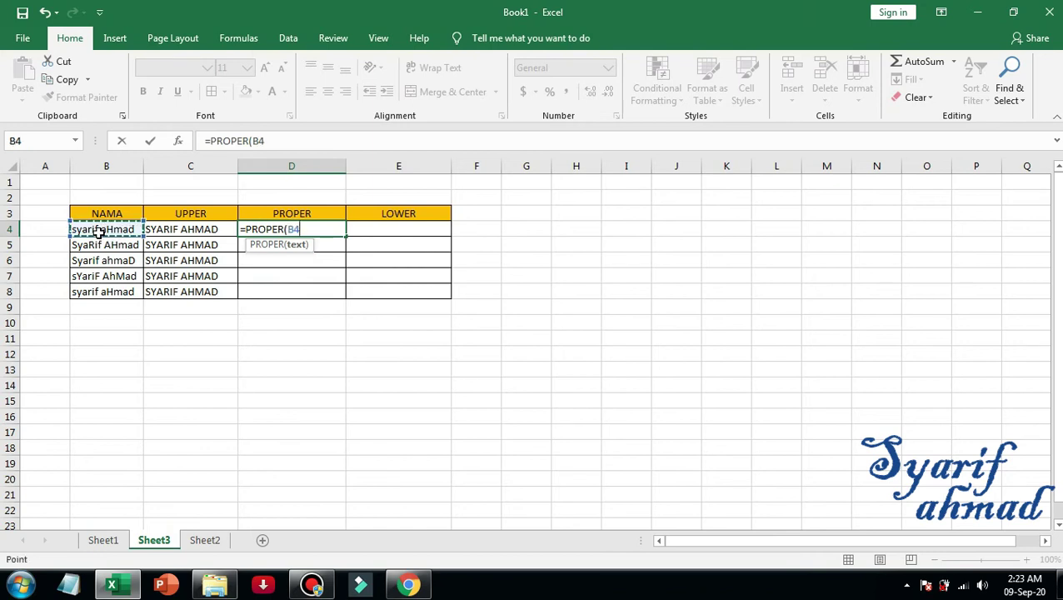
{"action": "key", "text": "Return"}
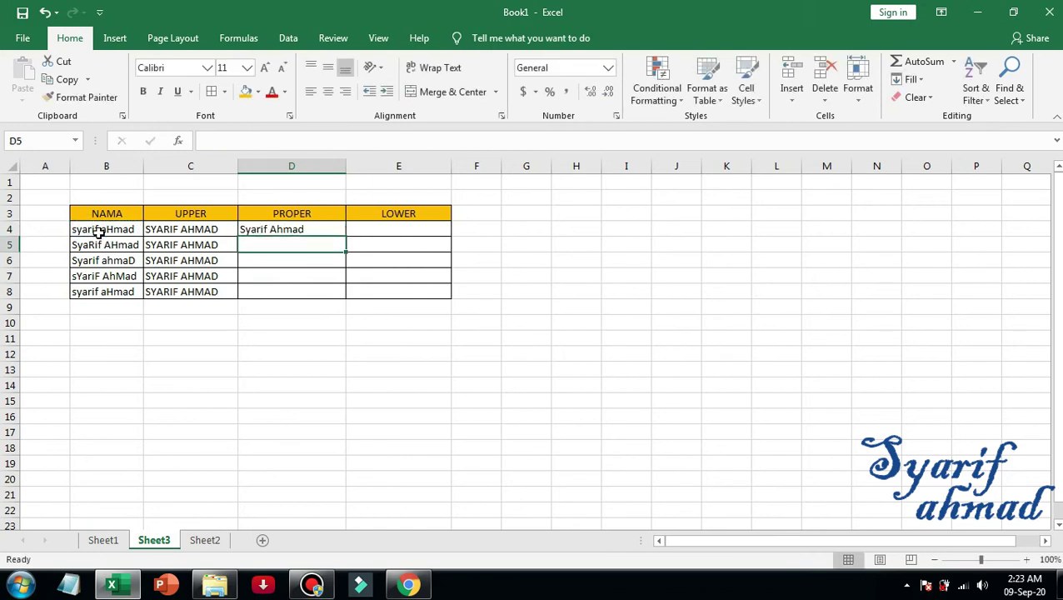
Fill the PROPER formula down from D4 to D8 and check the copies
{"action": "left_click", "coordinate": [288, 234]}
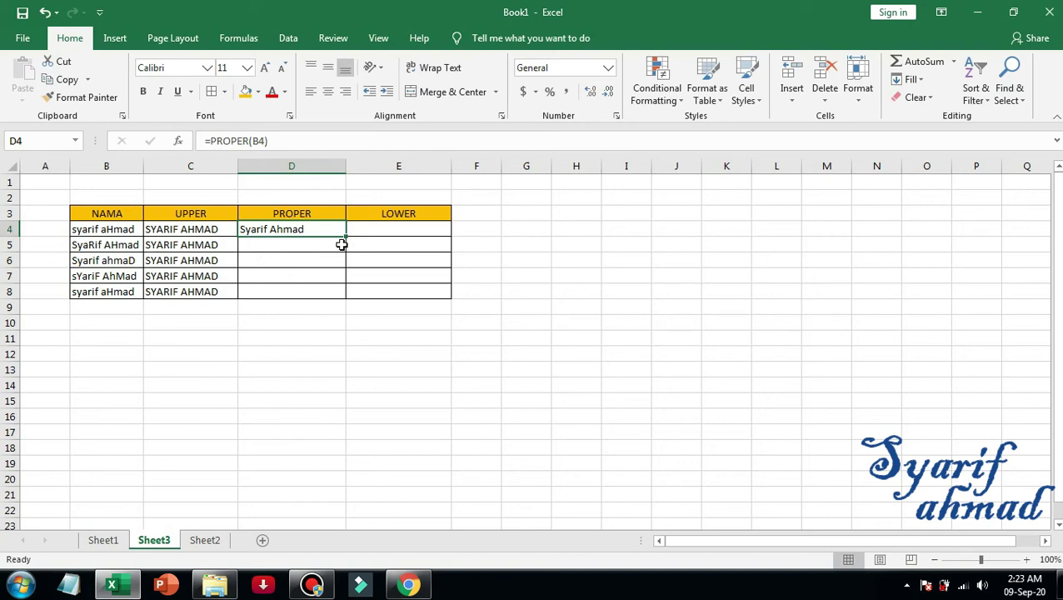
{"action": "left_click_drag", "start_coordinate": [347, 235], "coordinate": [340, 286]}
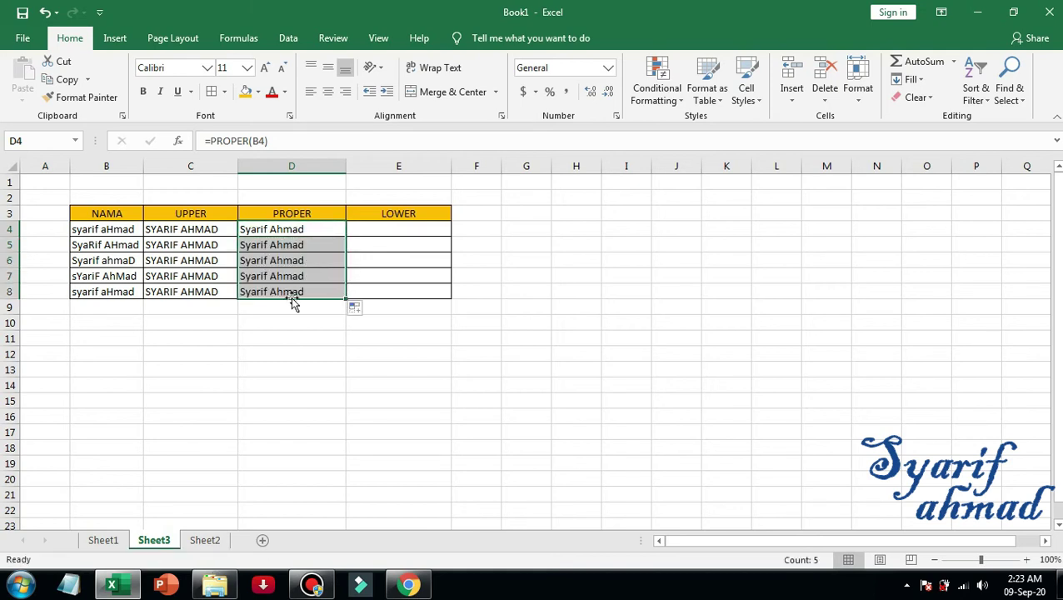
{"action": "left_click", "coordinate": [287, 245]}
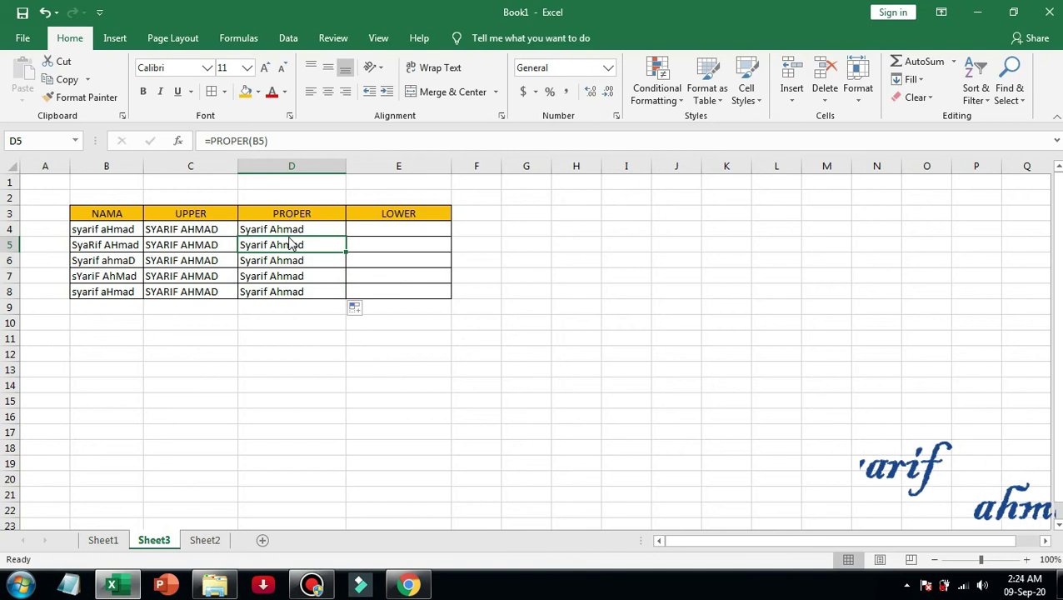
{"action": "left_click", "coordinate": [287, 230]}
{"action": "left_click", "coordinate": [292, 244]}
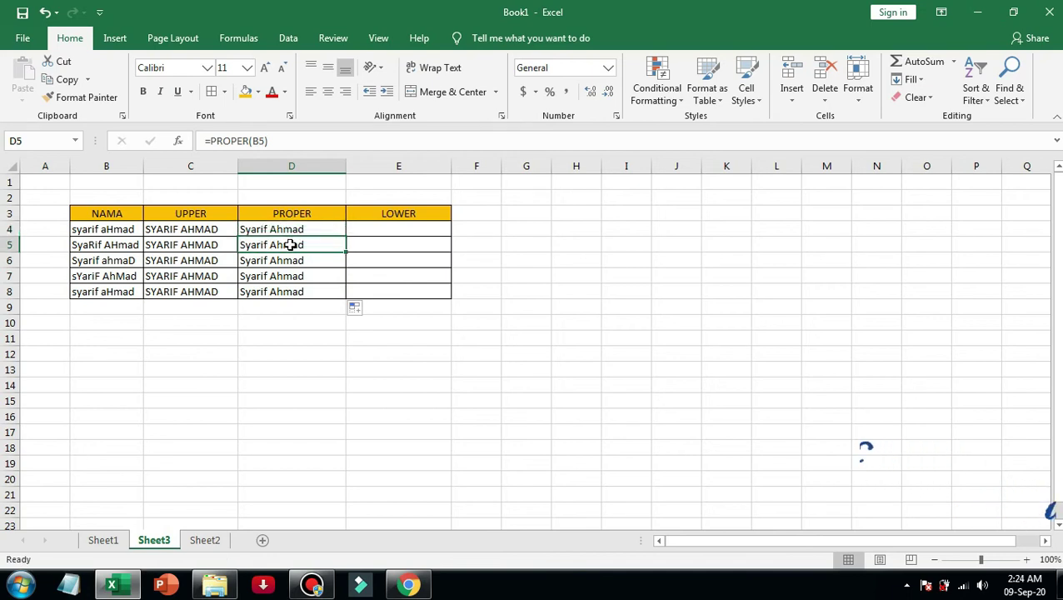
{"action": "left_click", "coordinate": [373, 216]}
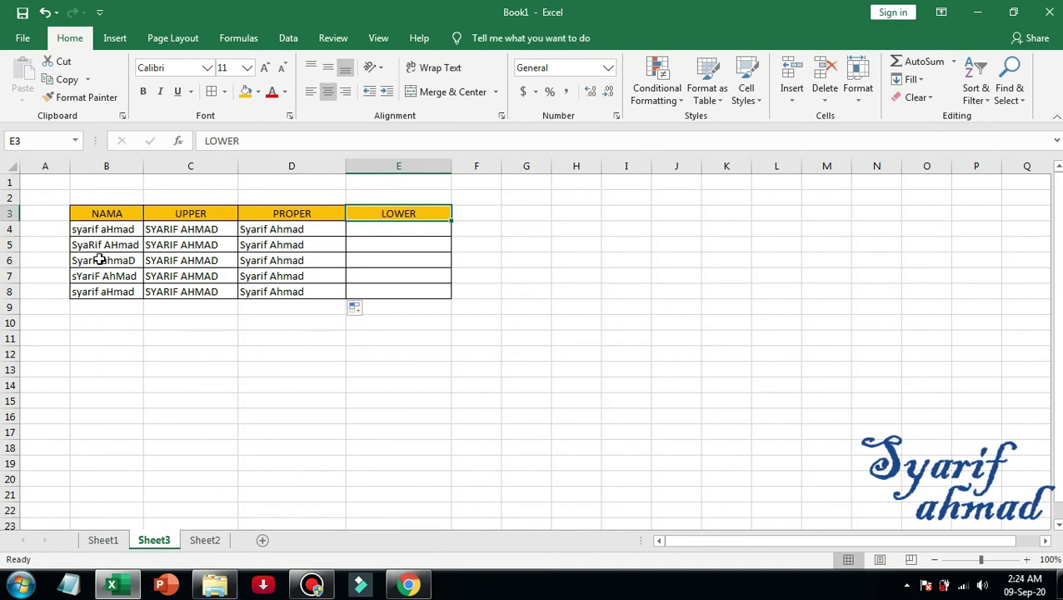
Enter =LOWER(B4) in E4
{"action": "left_click", "coordinate": [381, 234]}
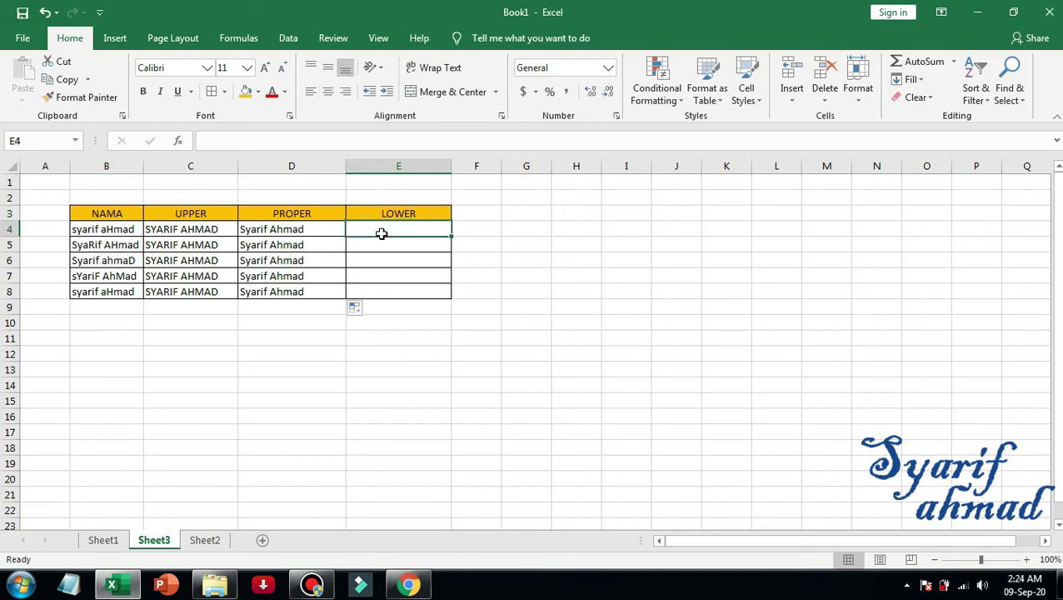
{"action": "type", "text": "="}
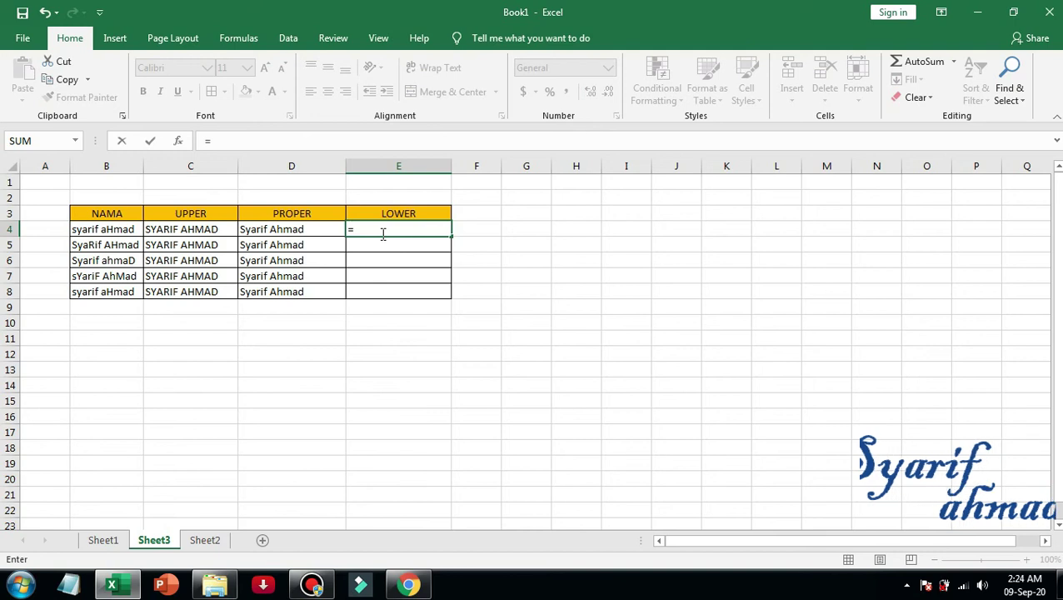
{"action": "type", "text": "lo"}
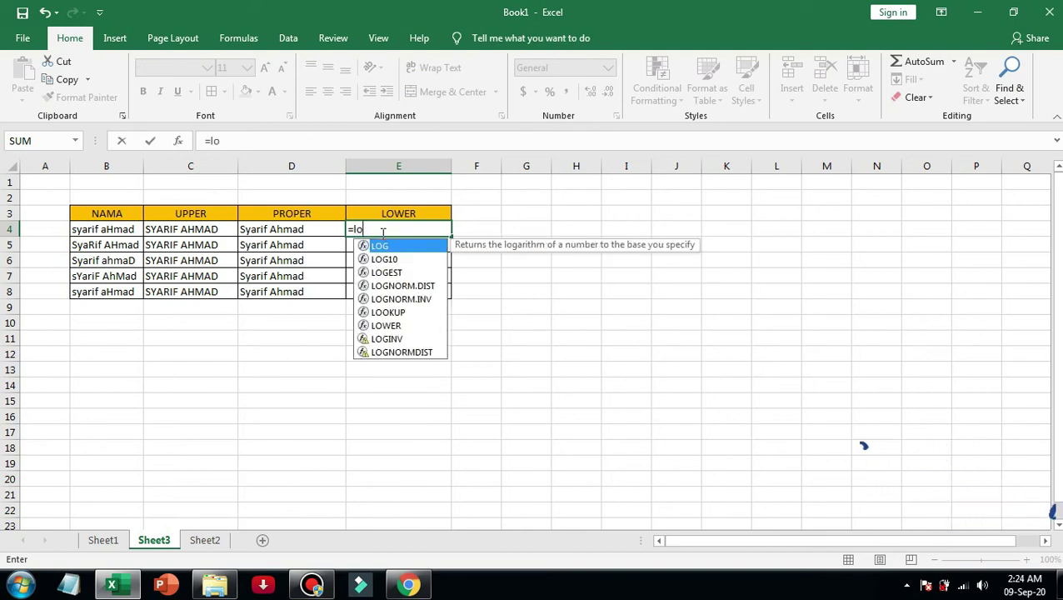
{"action": "type", "text": "we"}
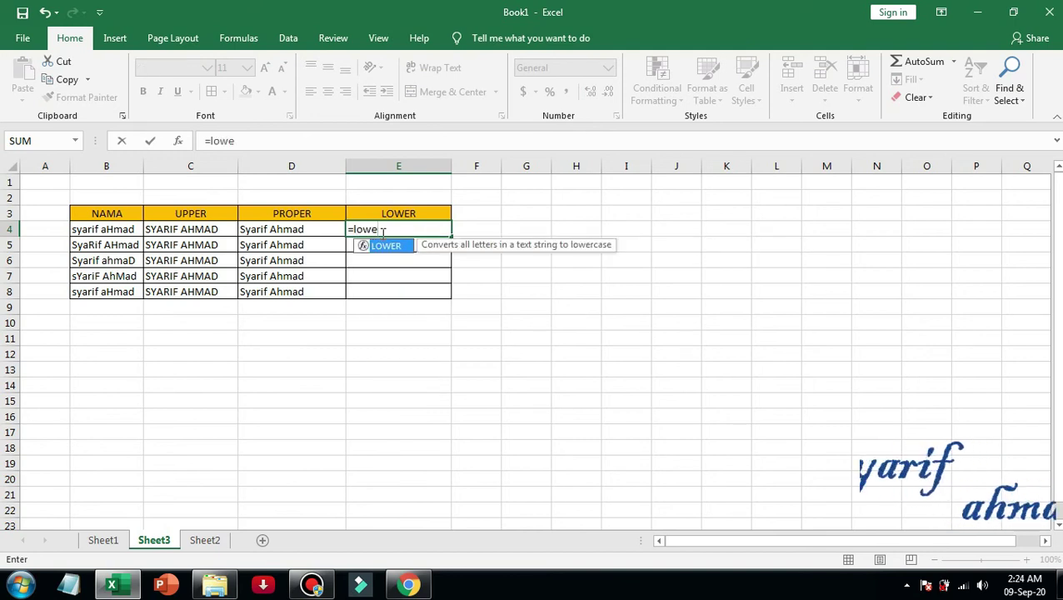
{"action": "double_click", "coordinate": [385, 246]}
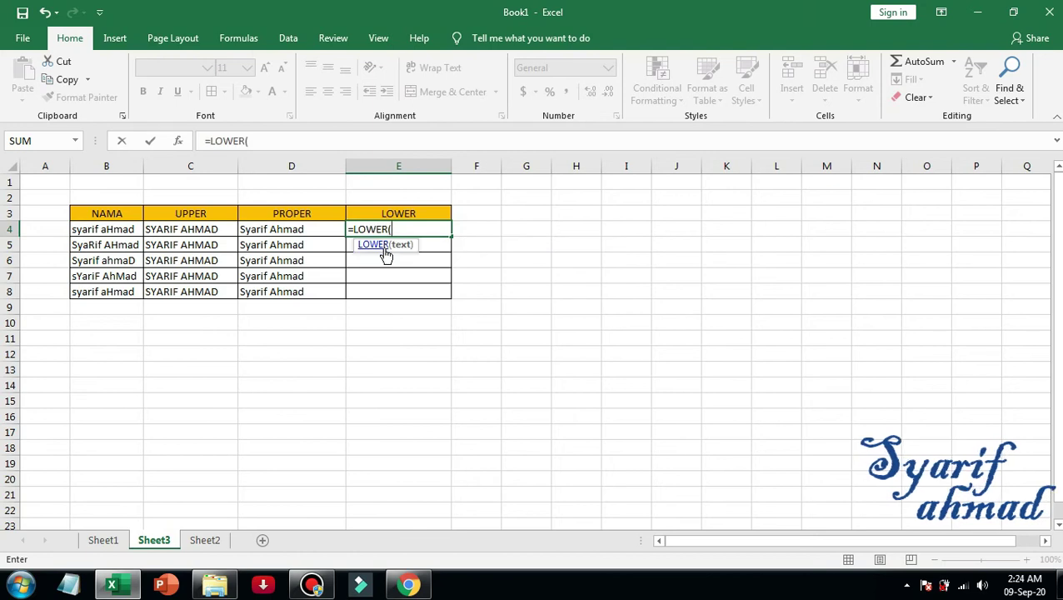
{"action": "left_click", "coordinate": [106, 234]}
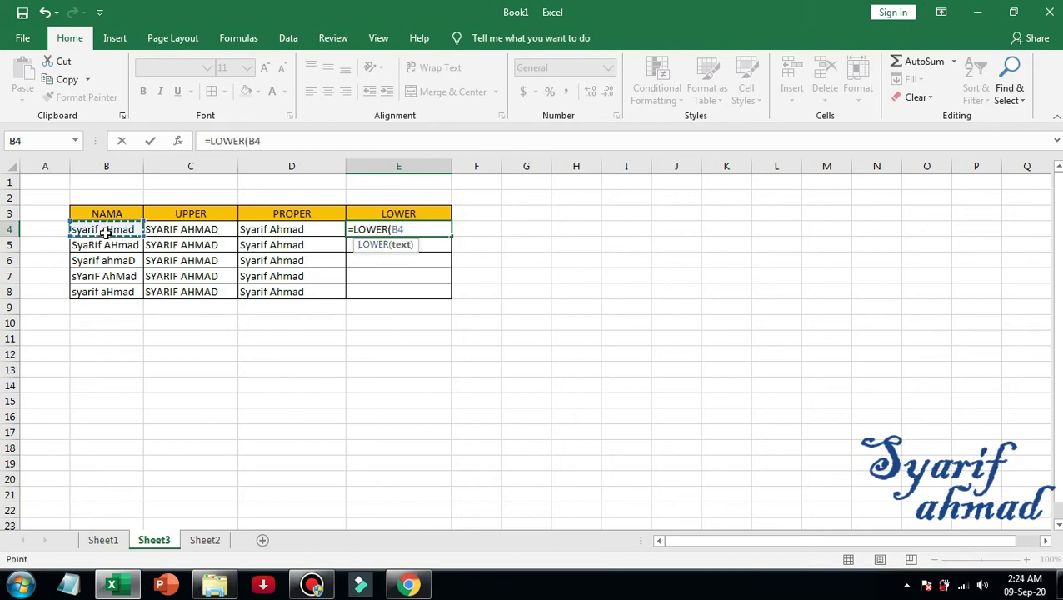
{"action": "key", "text": "Return"}
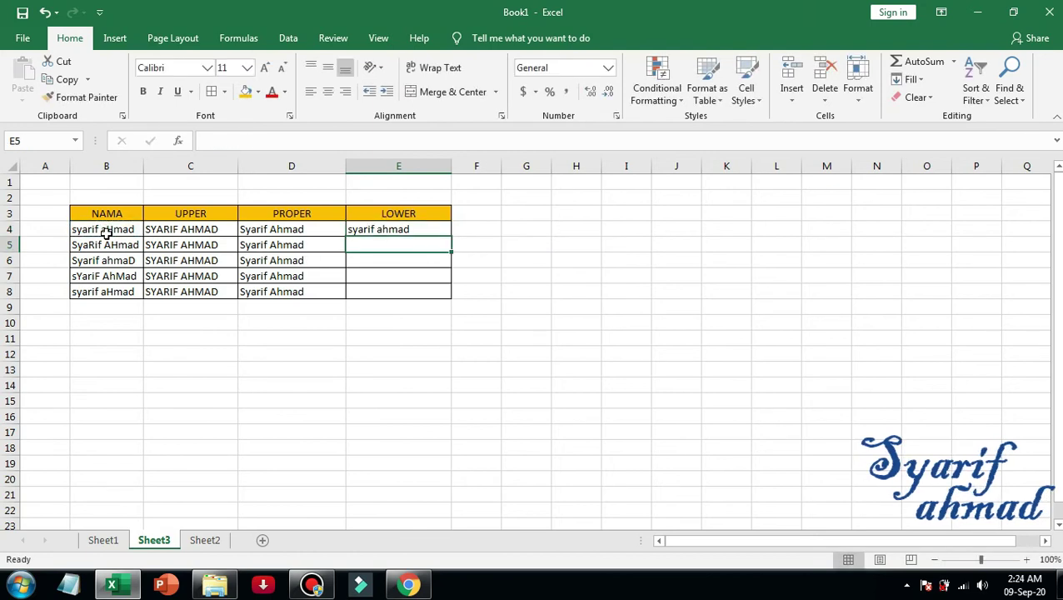
Fill the LOWER formula down from E4 to E8, then go to Sheet2
{"action": "left_click", "coordinate": [367, 230]}
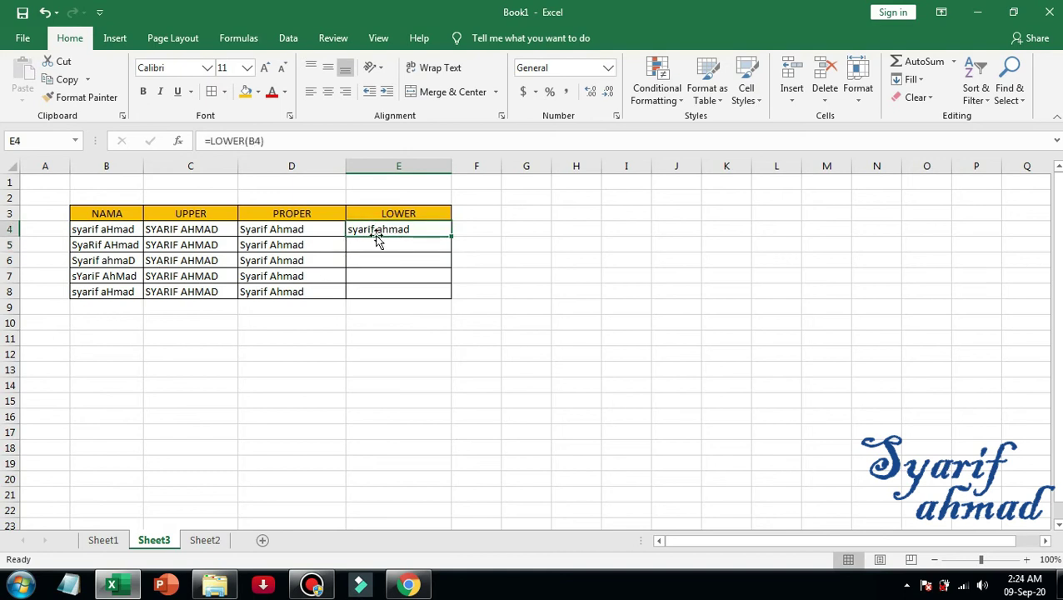
{"action": "left_click_drag", "start_coordinate": [451, 238], "coordinate": [451, 299]}
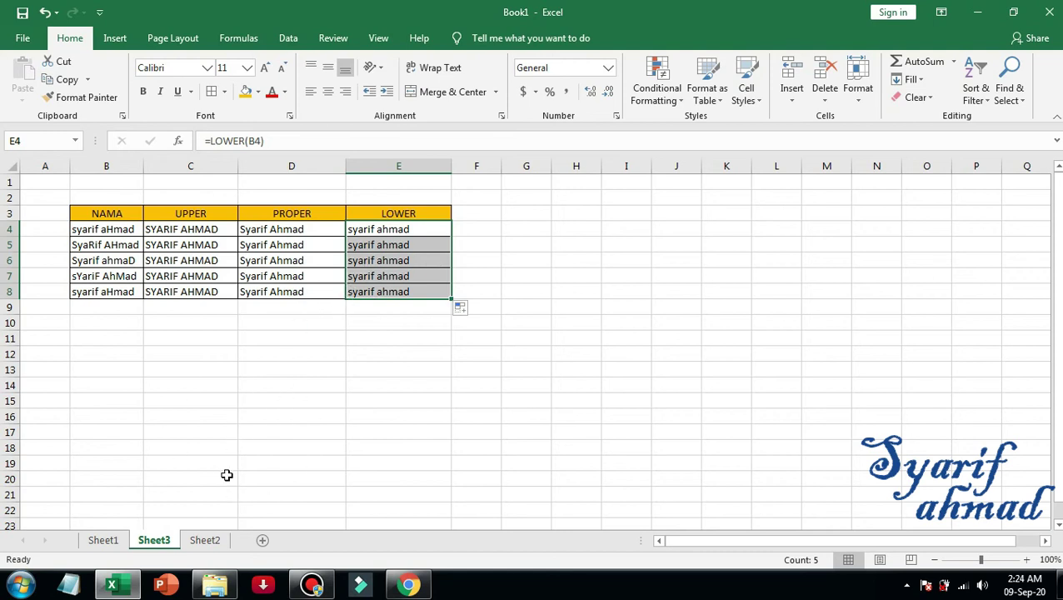
{"action": "left_click", "coordinate": [209, 542]}
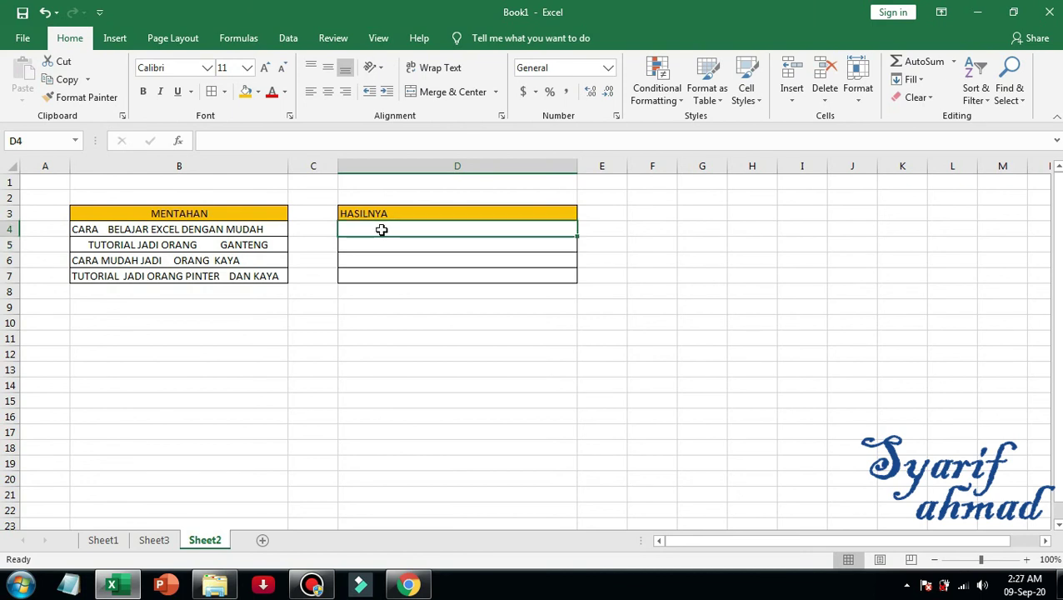
Begin a TRIM formula in HASILNYA cell D4 by typing =tri
{"action": "type", "text": "="}
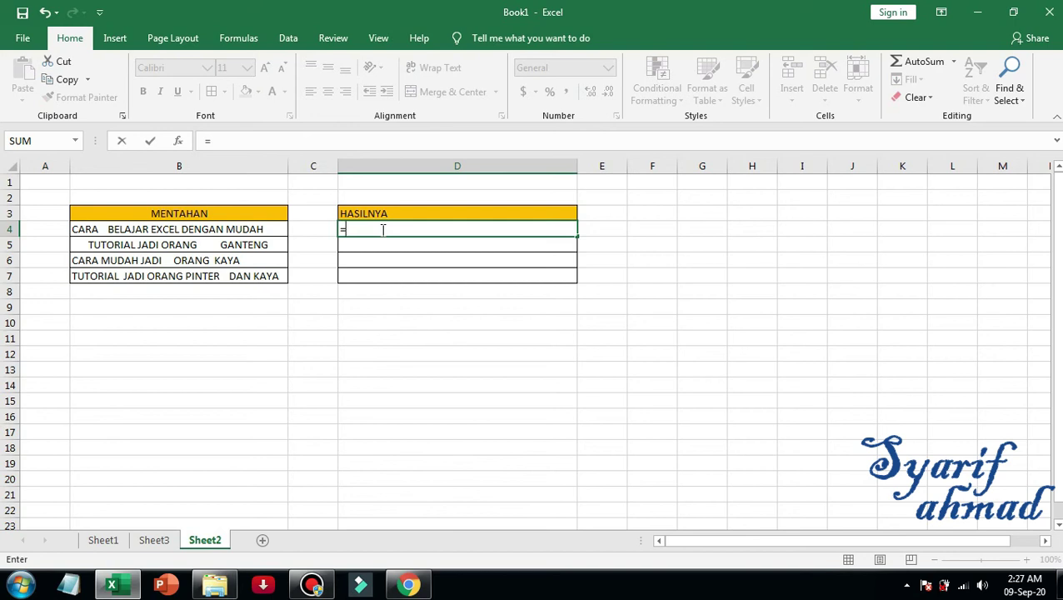
{"action": "type", "text": "tri"}
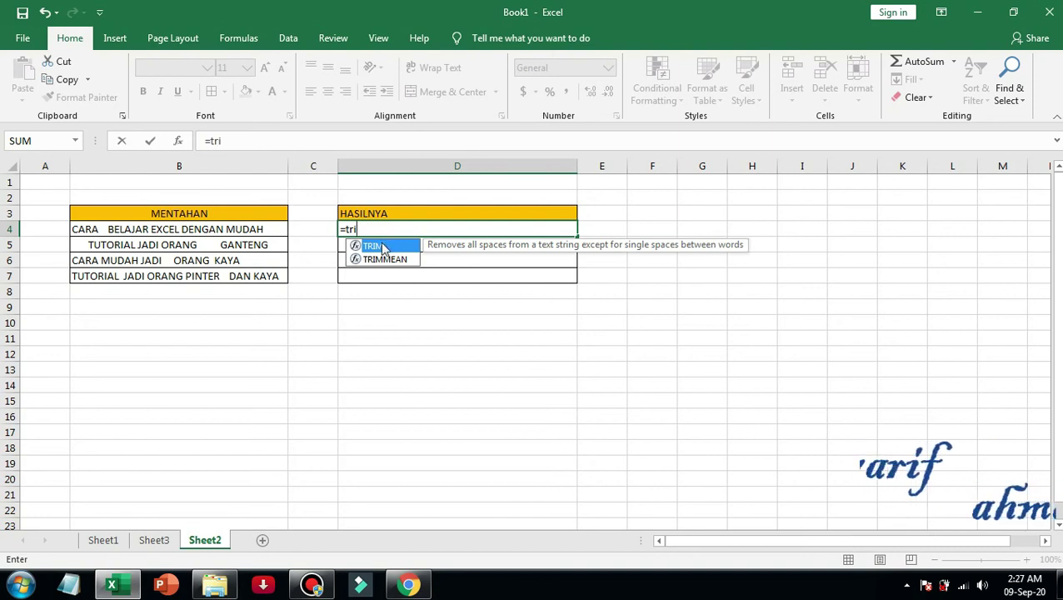
Complete =TRIM(B4) in D4 and copy it down through D7
{"action": "double_click", "coordinate": [382, 248]}
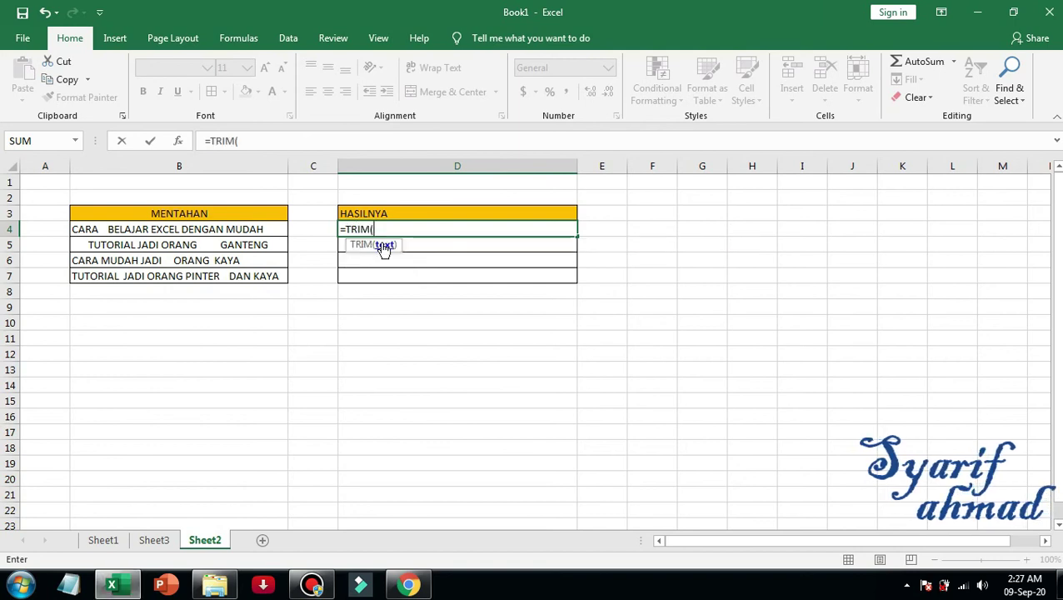
{"action": "left_click", "coordinate": [239, 230]}
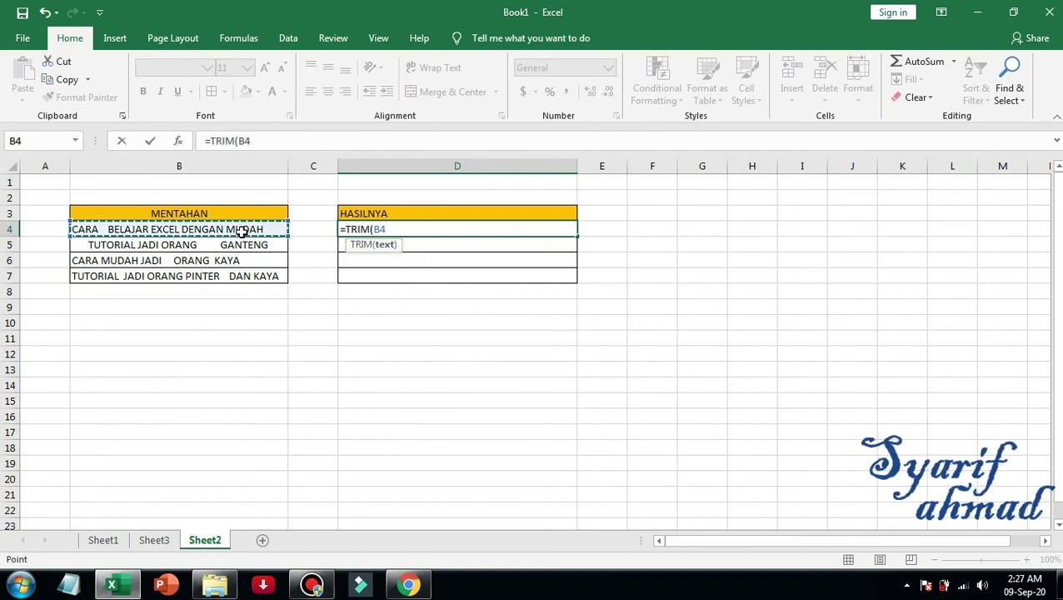
{"action": "key", "text": "Return"}
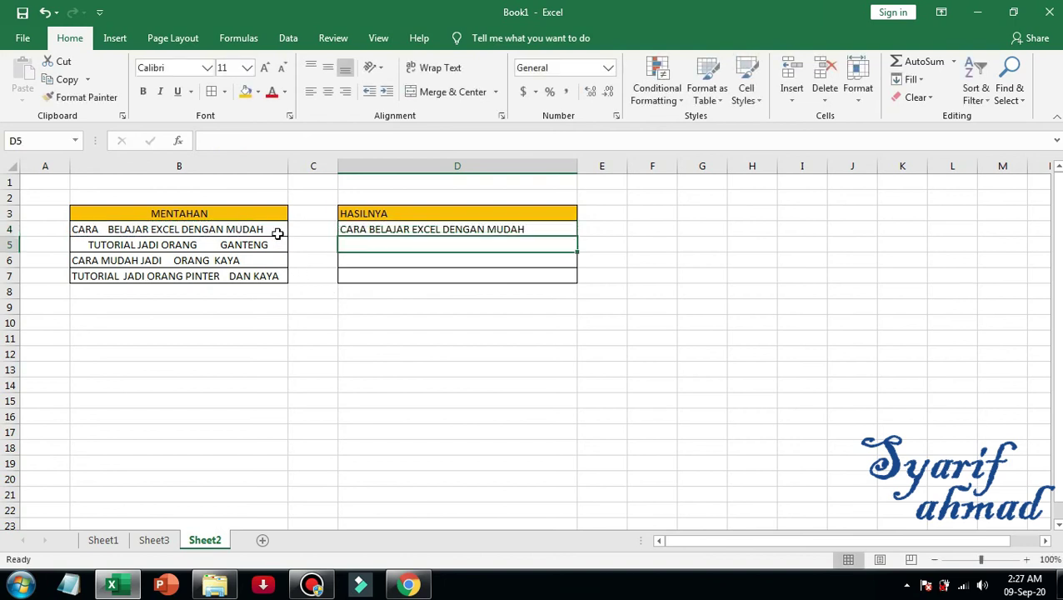
{"action": "left_click", "coordinate": [356, 230]}
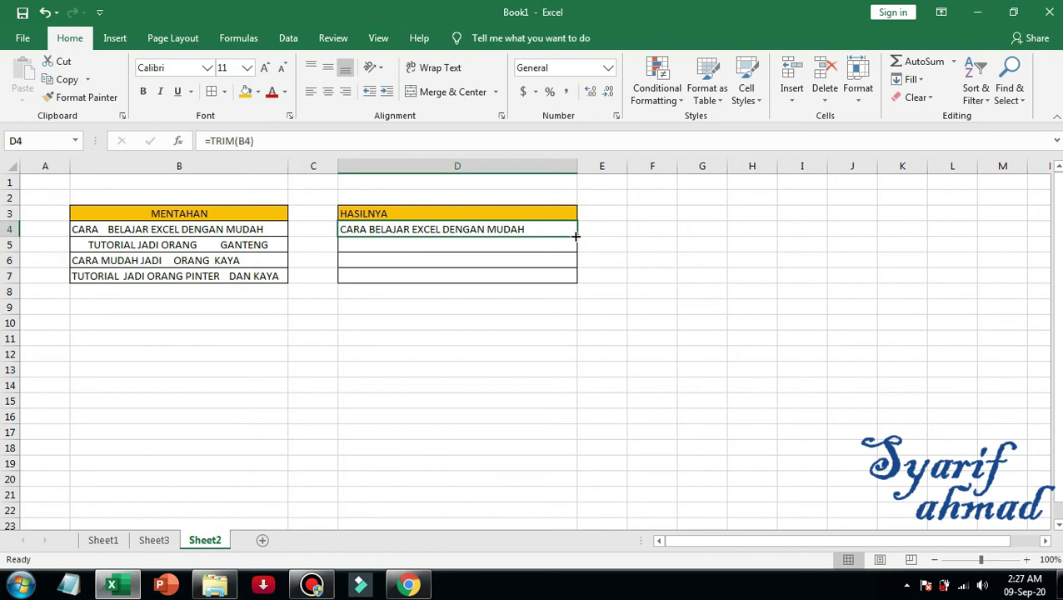
{"action": "left_click_drag", "start_coordinate": [576, 235], "coordinate": [575, 283]}
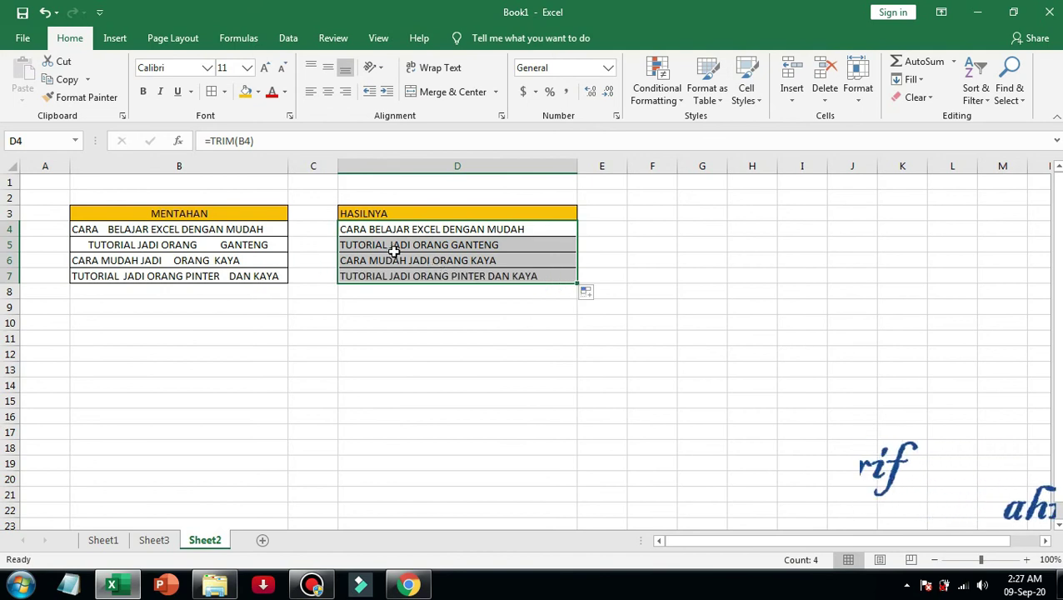
Check the trimmed results in D4:D6, then flip between Sheet1, Sheet2 and Sheet3
{"action": "left_click", "coordinate": [416, 260]}
{"action": "left_click", "coordinate": [417, 245]}
{"action": "left_click", "coordinate": [418, 233]}
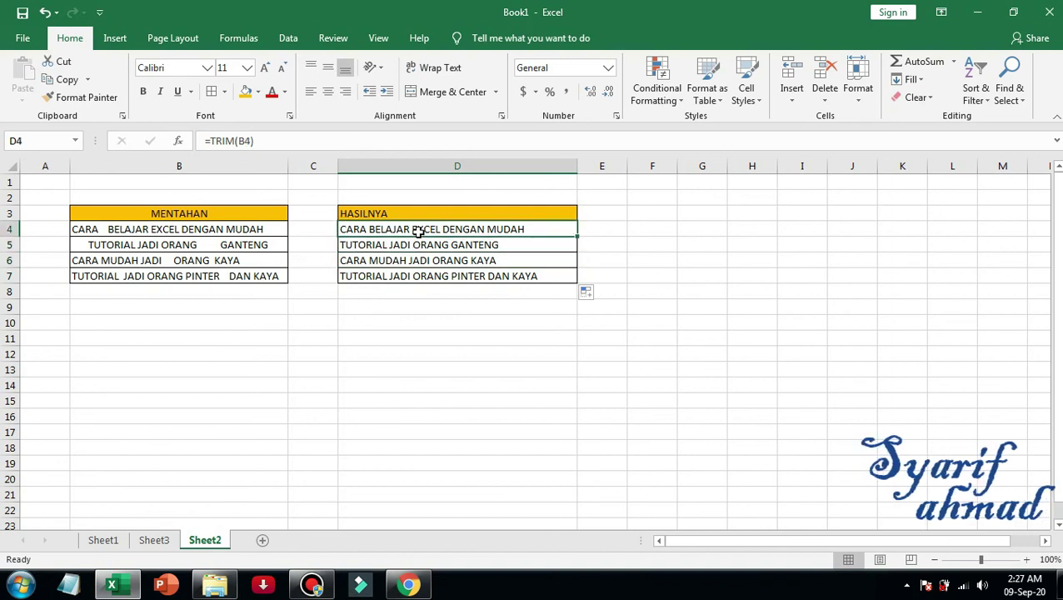
{"action": "left_click", "coordinate": [163, 540]}
{"action": "left_click", "coordinate": [114, 541]}
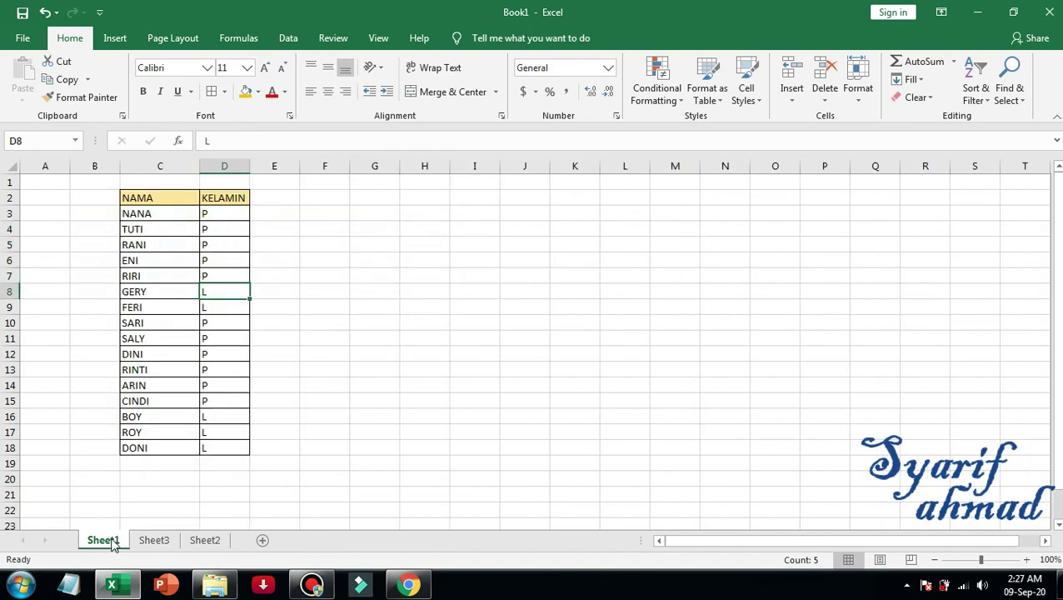
{"action": "left_click", "coordinate": [146, 543]}
{"action": "left_click", "coordinate": [207, 541]}
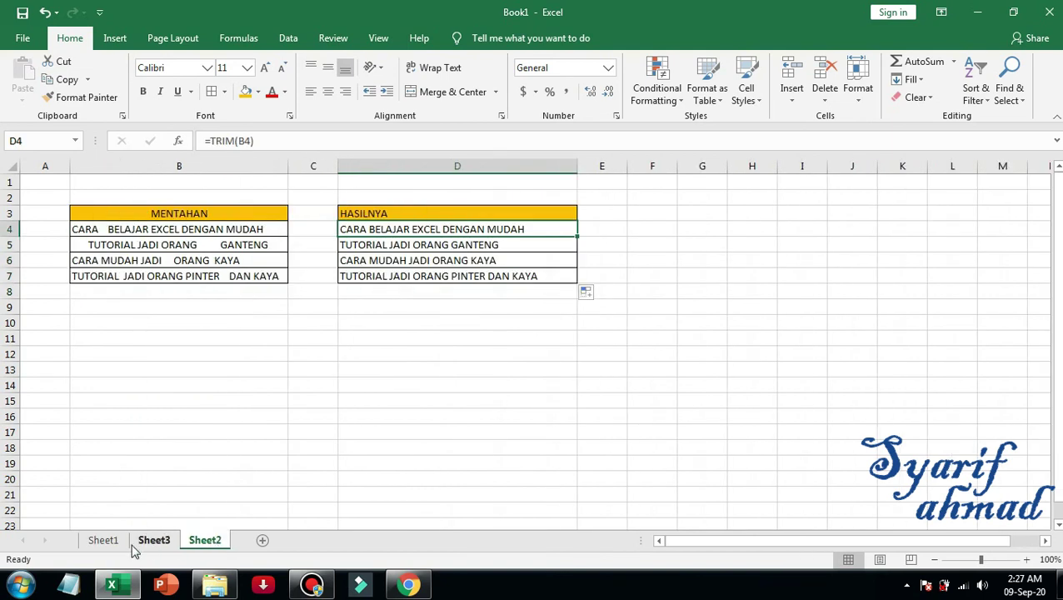
{"action": "left_click", "coordinate": [129, 543]}
{"action": "left_click", "coordinate": [153, 541]}
{"action": "left_click", "coordinate": [108, 540]}
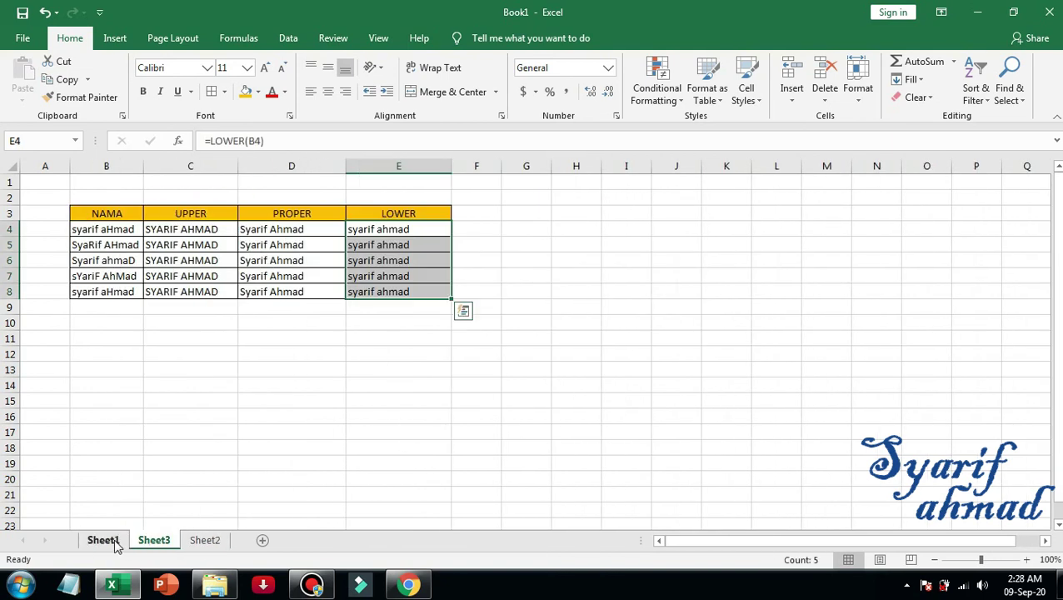
{"action": "left_click", "coordinate": [200, 541]}
{"action": "left_click", "coordinate": [157, 541]}
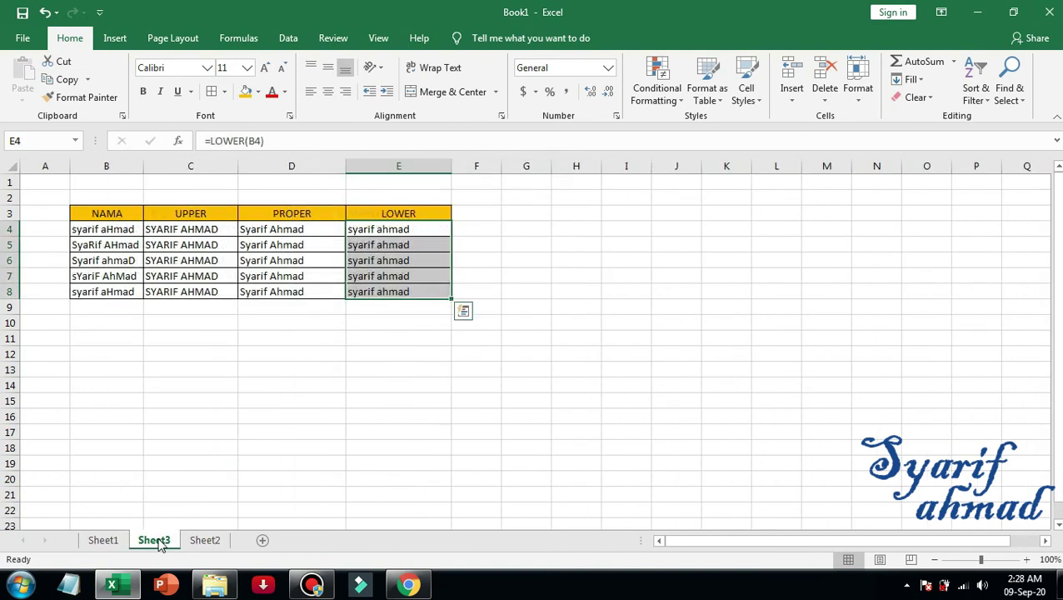
{"action": "left_click", "coordinate": [109, 541]}
{"action": "left_click", "coordinate": [200, 541]}
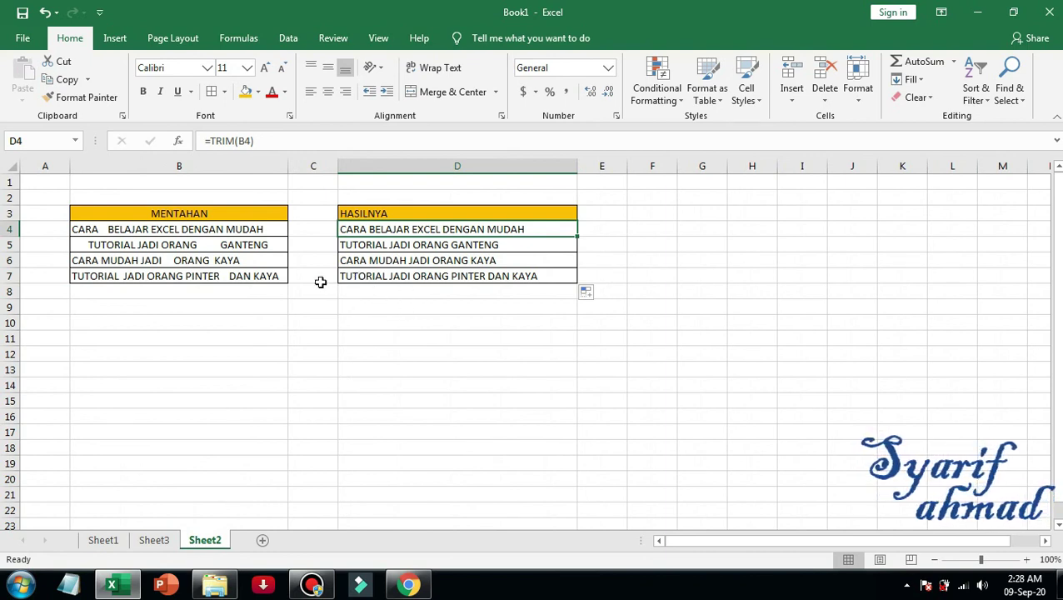
Review the TRIM and case-conversion tables again, ending on the Sheet1 name list
{"action": "left_click", "coordinate": [158, 543]}
{"action": "left_click", "coordinate": [103, 542]}
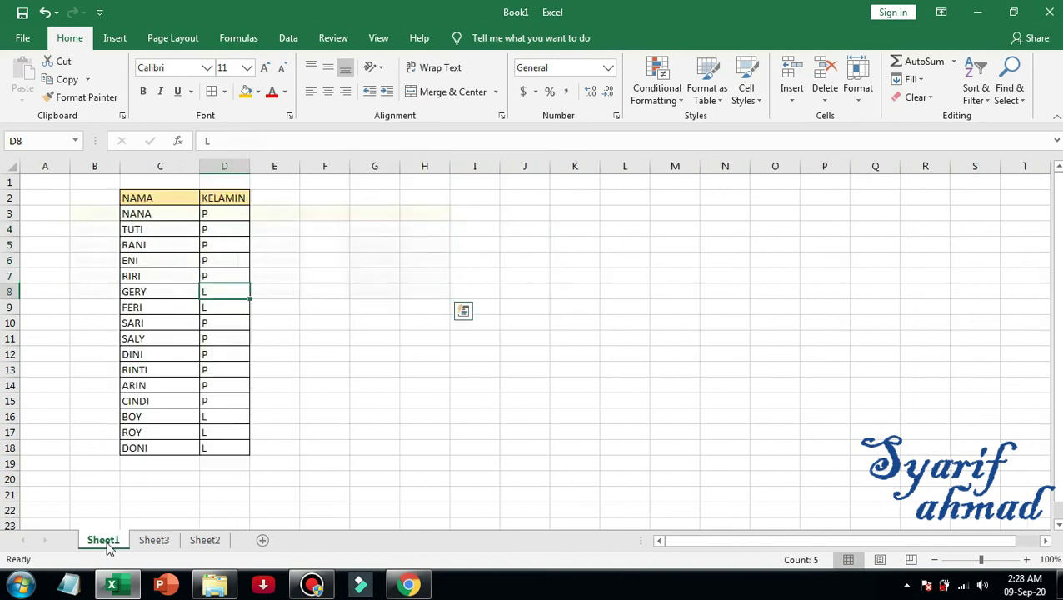
{"action": "left_click", "coordinate": [194, 543]}
{"action": "left_click", "coordinate": [166, 545]}
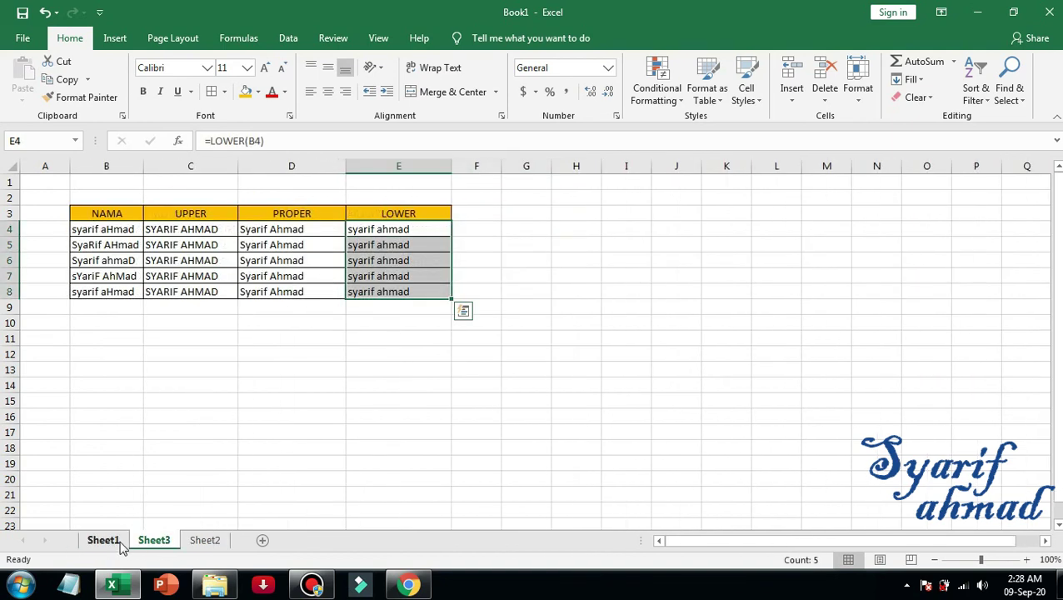
{"action": "left_click", "coordinate": [204, 542]}
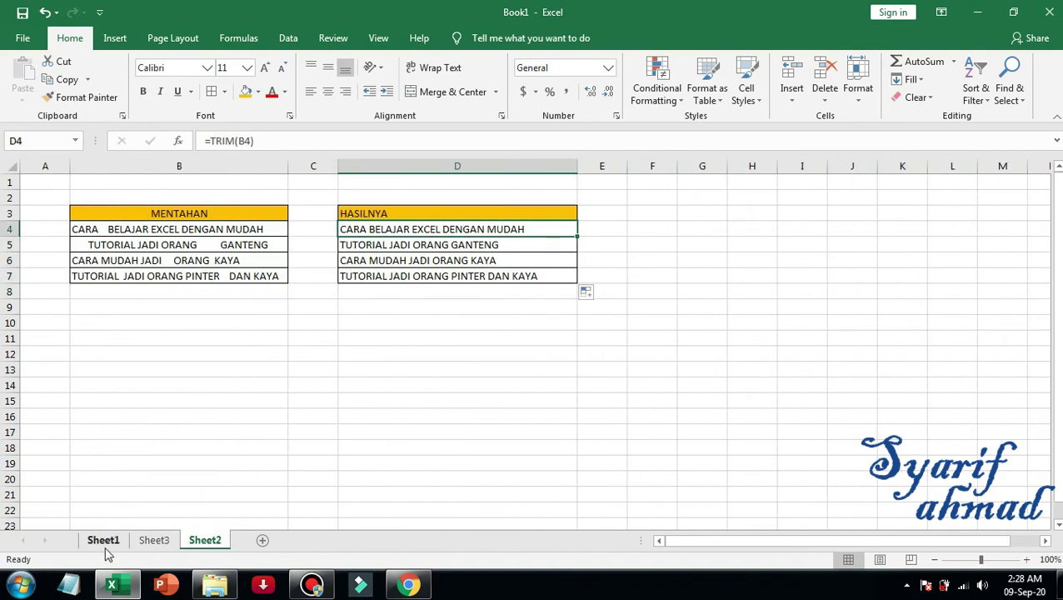
{"action": "left_click", "coordinate": [103, 541]}
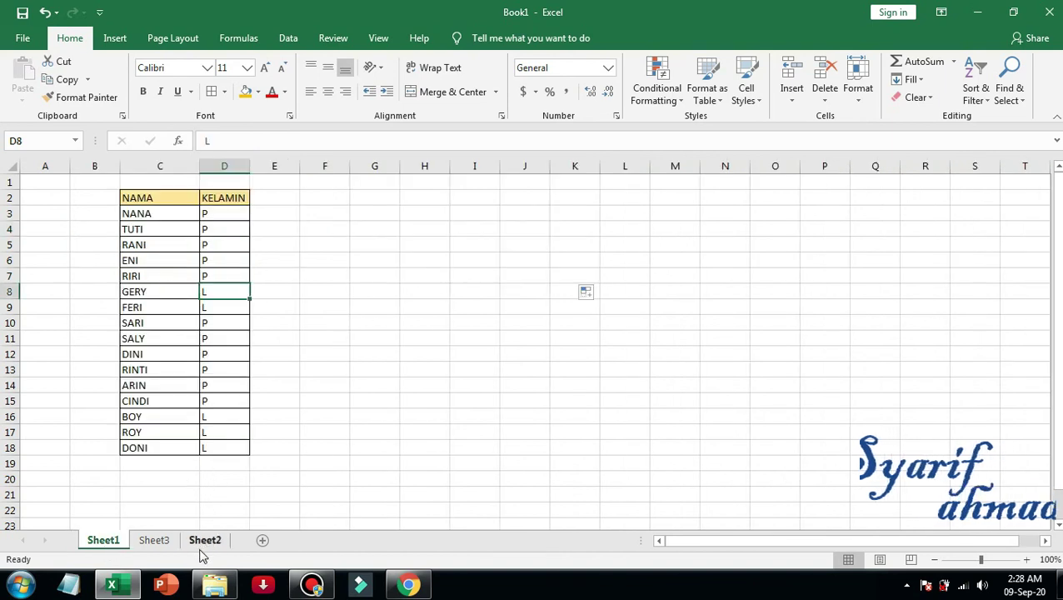
{"action": "left_click", "coordinate": [204, 540]}
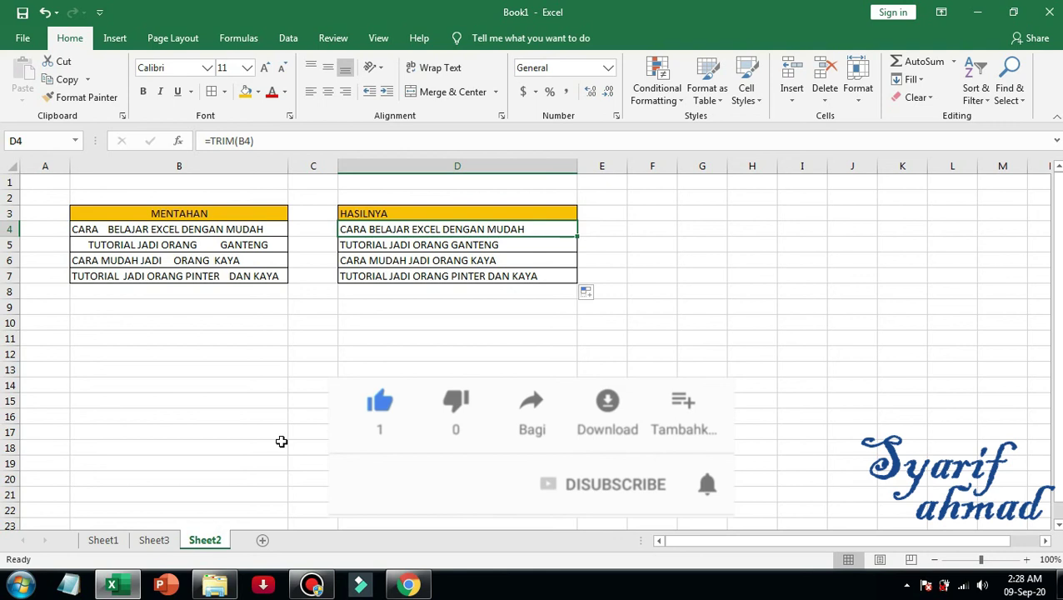
{"action": "left_click", "coordinate": [165, 539]}
{"action": "left_click", "coordinate": [110, 541]}
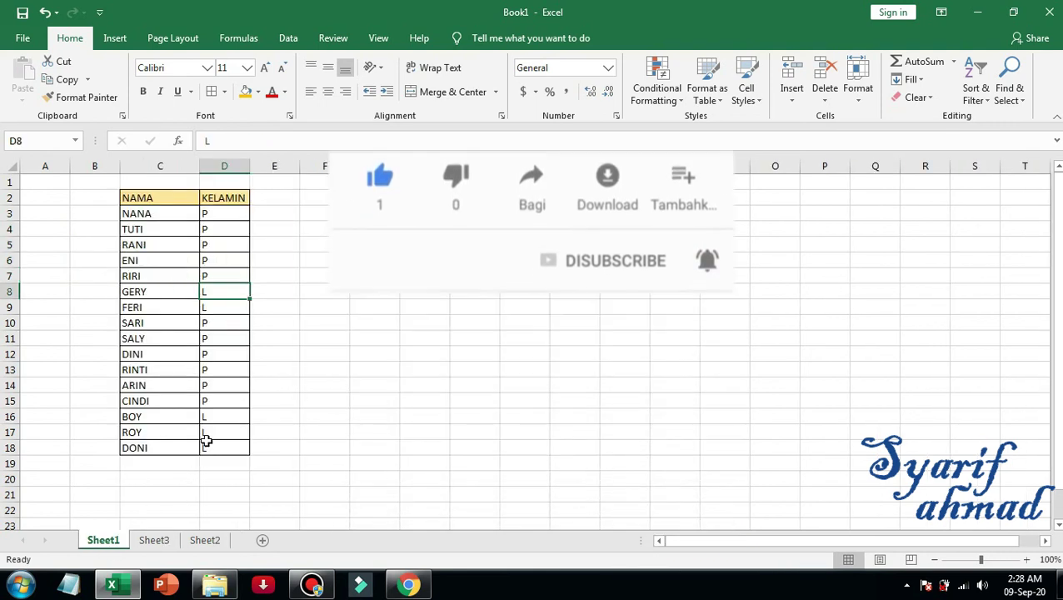